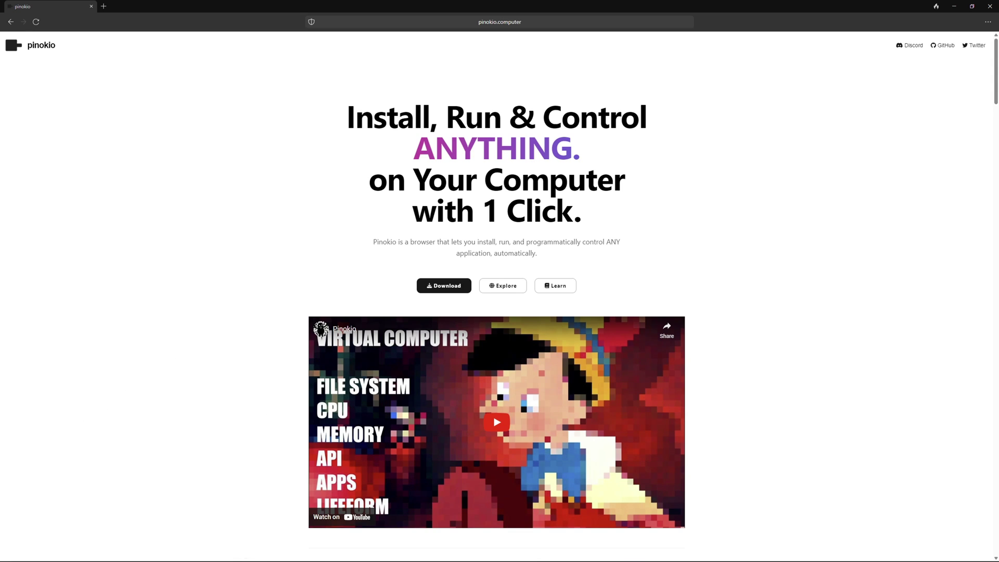
# Step: Go to the Pinokio download page and open its Windows install instructions
pyautogui.click(444, 286)
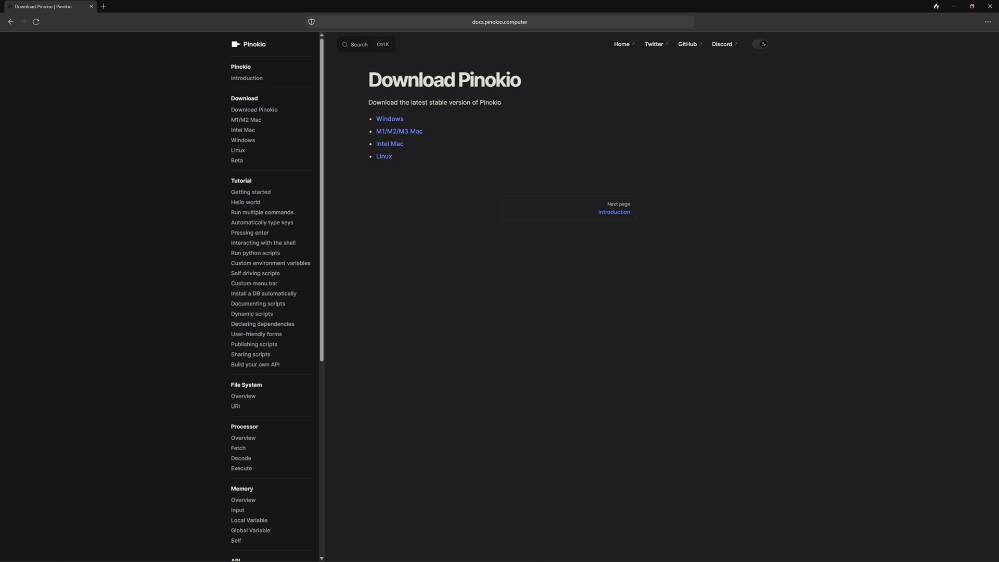
pyautogui.click(389, 118)
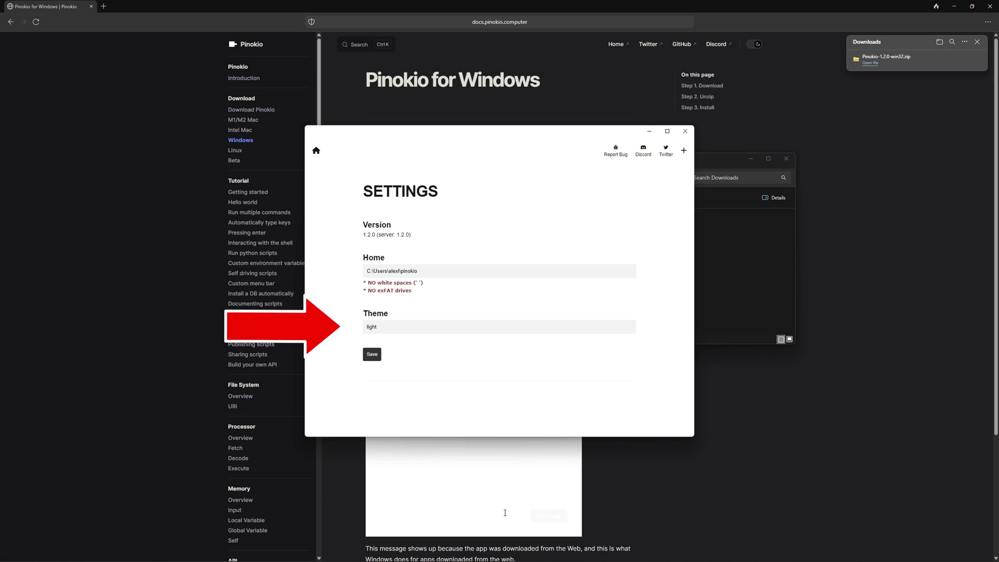
# Step: Choose the dark theme, change the Home path to E:\AI\Pinokio, and save the settings
pyautogui.click(499, 327)
pyautogui.click(500, 337)
pyautogui.moveTo(418, 271); pyautogui.dragTo(366, 270)
pyautogui.write('E:\\AI\\Pinokio')
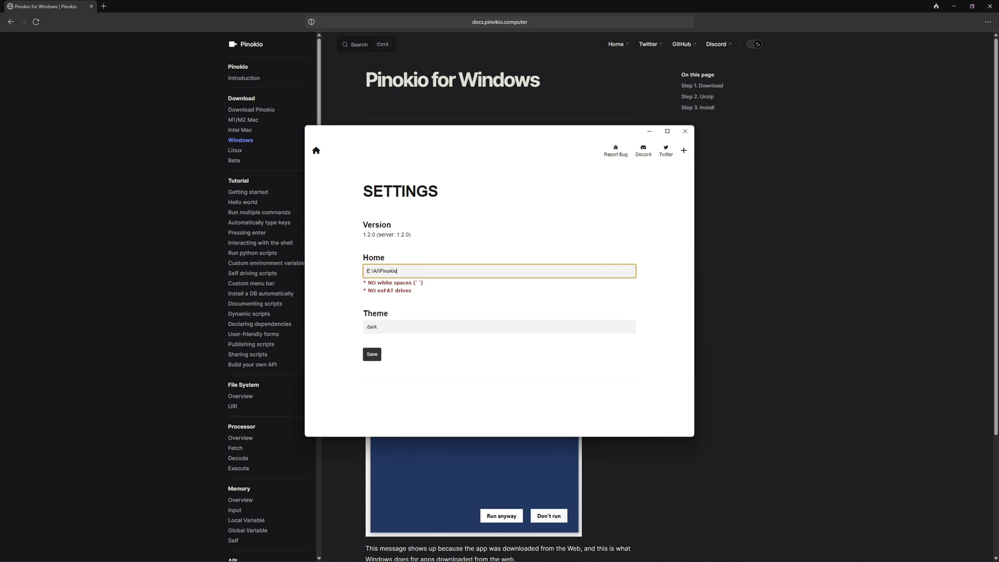
pyautogui.press('Return')
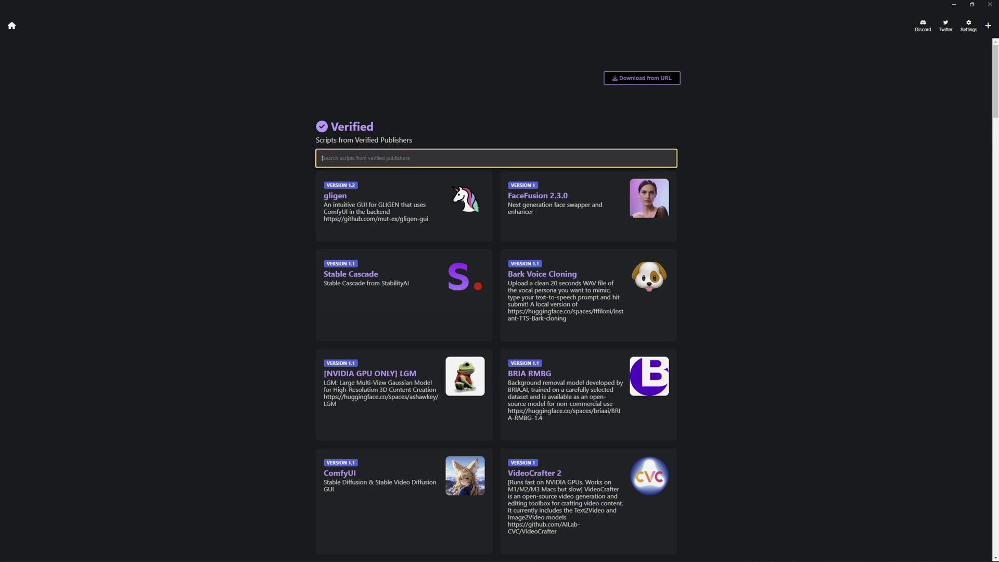
# Step: Scroll down the Verified scripts list to reach ComfyUI
pyautogui.scroll(-4, 496, 302)
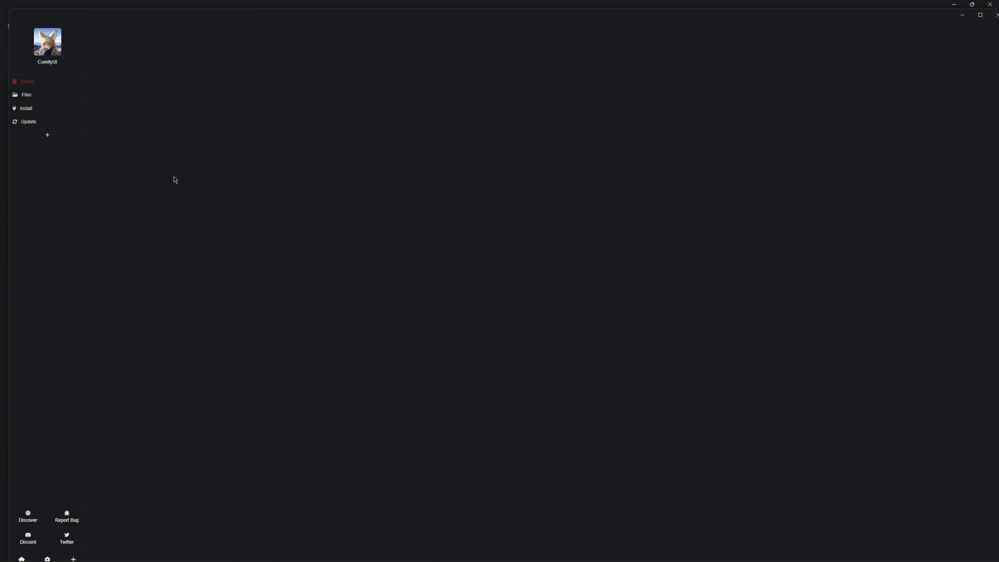
# Step: Start the ComfyUI install, which downloads the sd_xl_base_1.0 and sd_xl_refiner_1.0 checkpoints
pyautogui.click(26, 108)
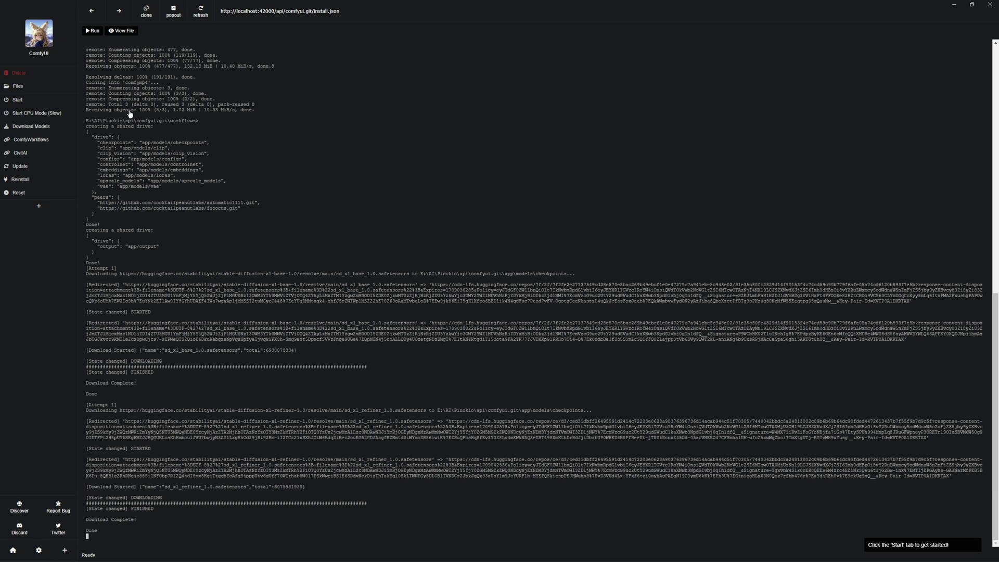
# Step: Start the ComfyUI server and open its Web UI showing the default workflow
pyautogui.click(57, 101)
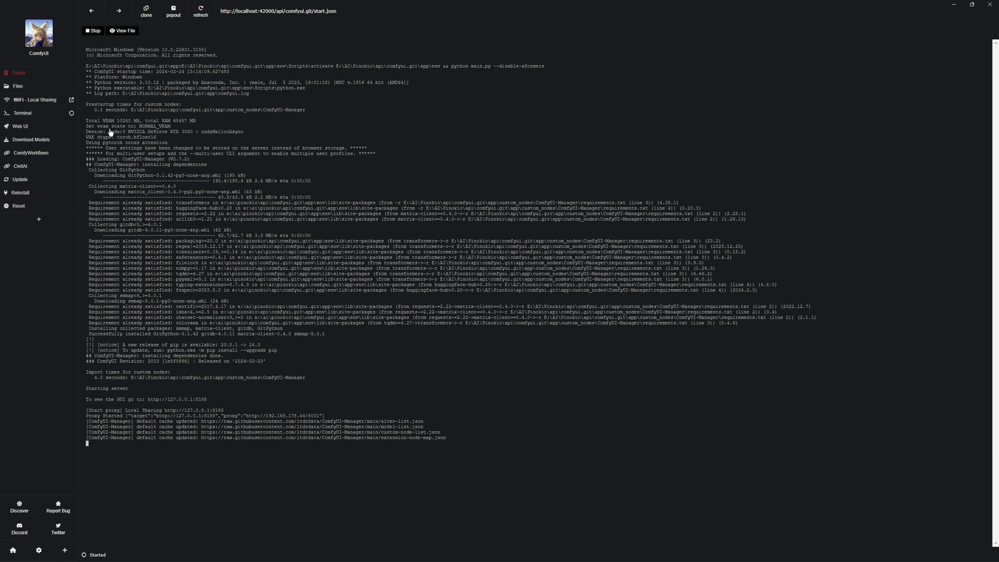
pyautogui.click(46, 130)
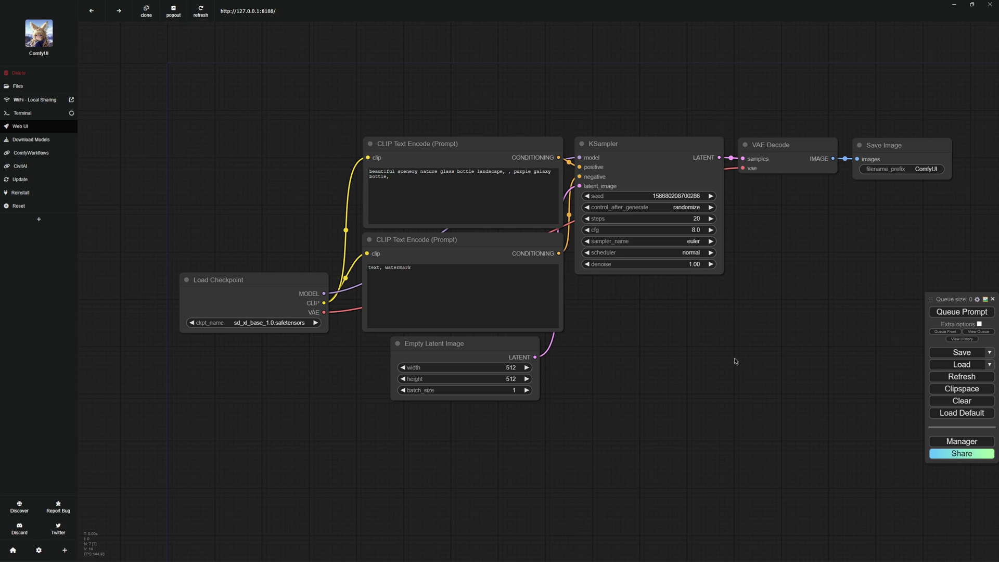
# Step: Queue the default workflow to generate eight purple galaxy bottle images, then pan the graph
pyautogui.click(941, 312)
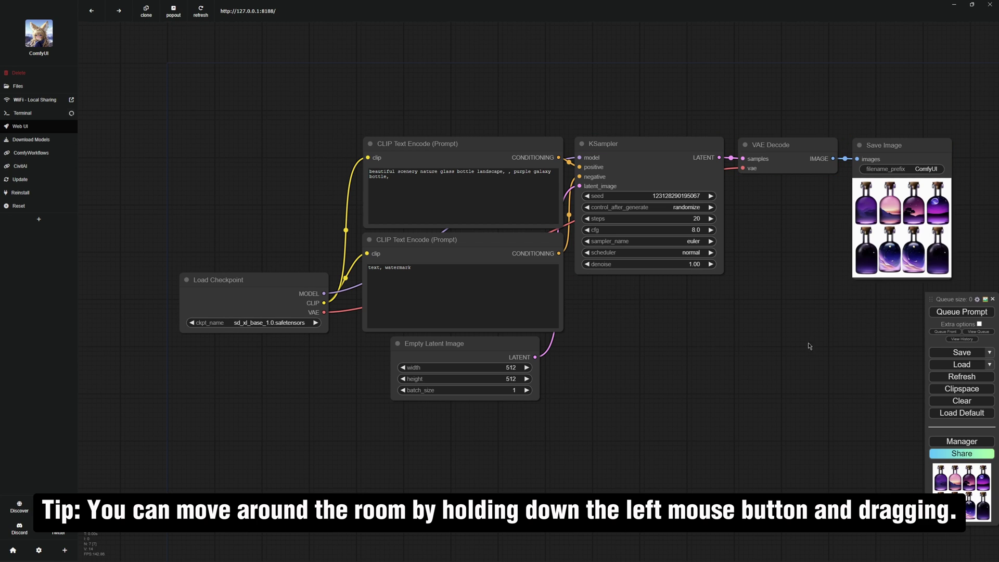
pyautogui.moveTo(809, 345); pyautogui.dragTo(721, 360)
pyautogui.moveTo(601, 366); pyautogui.dragTo(652, 370)
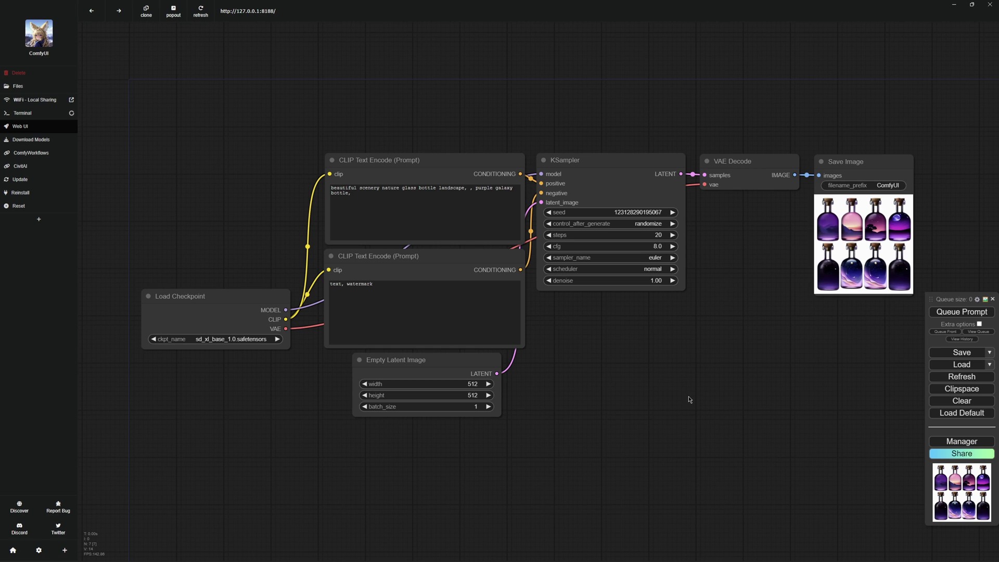
# Step: Clear the canvas, then add one Load Checkpoint node, widened and moved toward the upper left
pyautogui.click(939, 403)
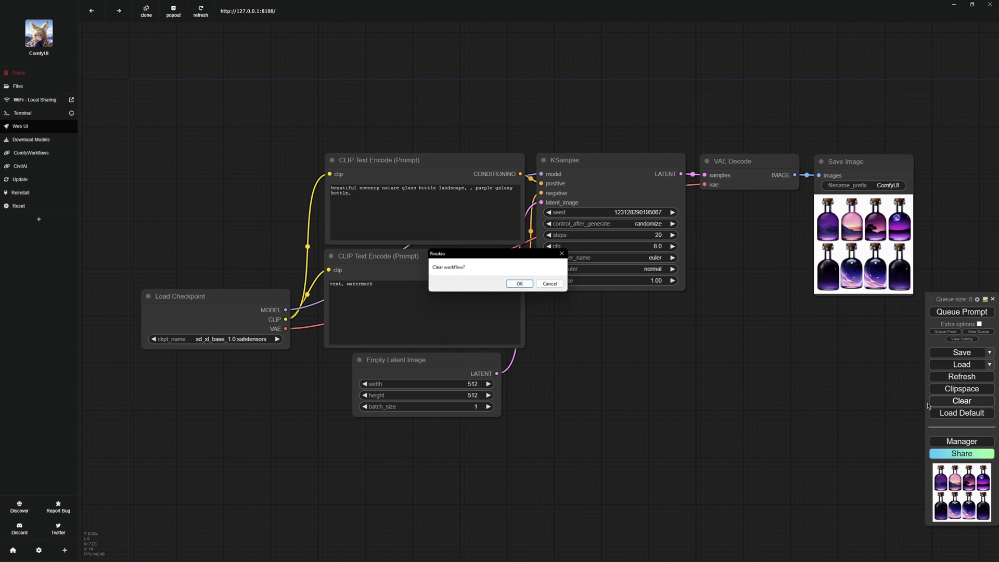
pyautogui.click(521, 284)
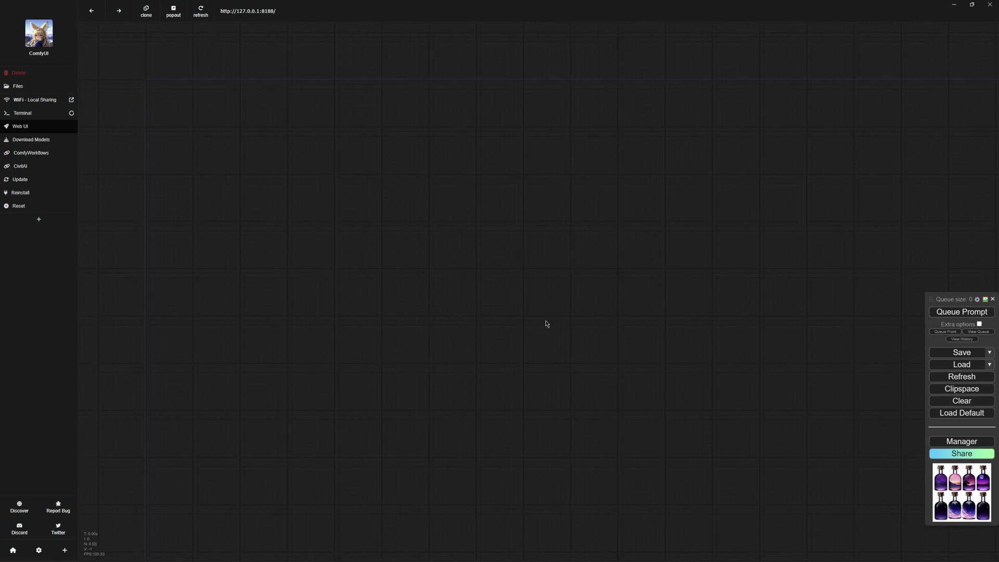
pyautogui.doubleClick(449, 308)
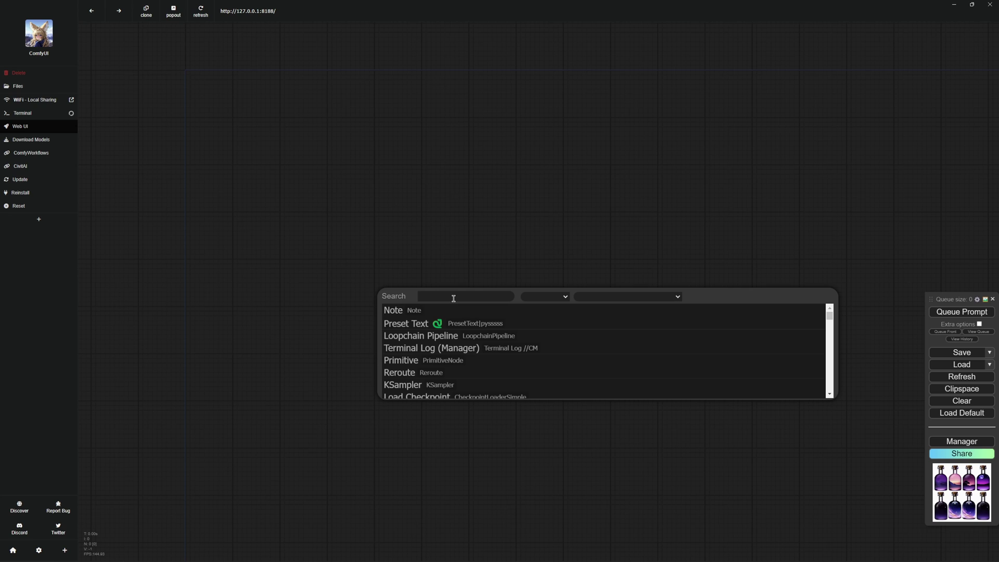
pyautogui.write('load')
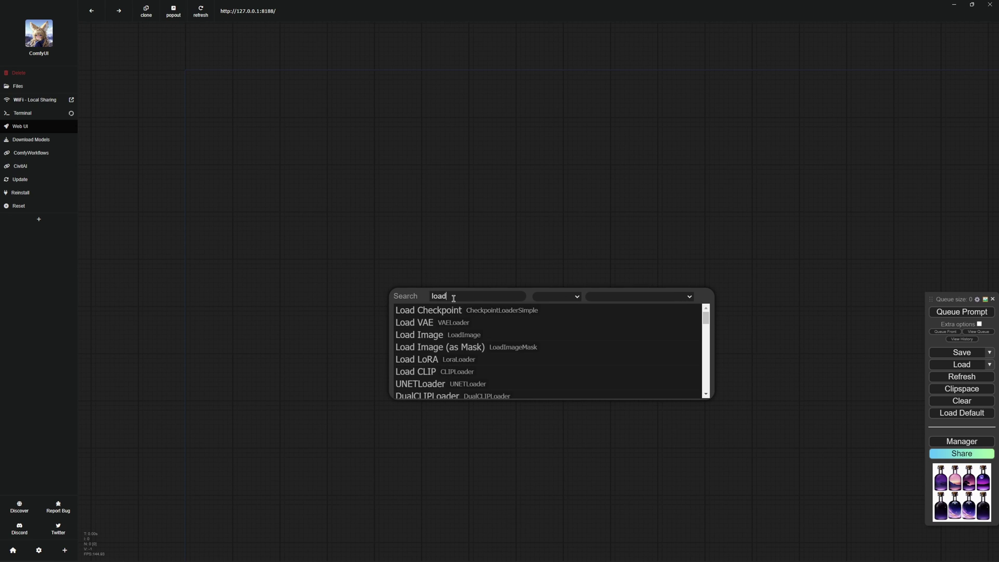
pyautogui.click(443, 310)
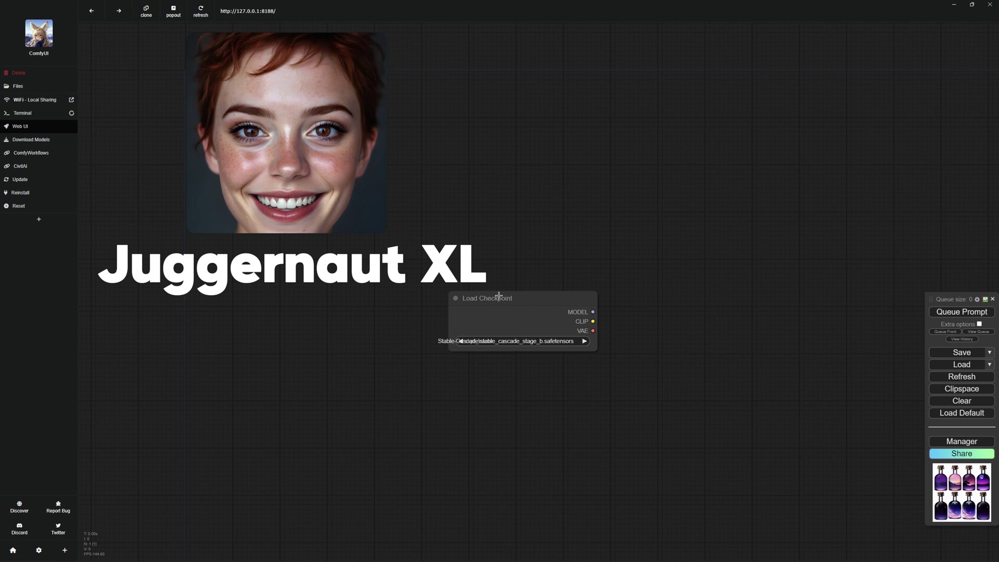
pyautogui.moveTo(498, 296); pyautogui.dragTo(447, 278)
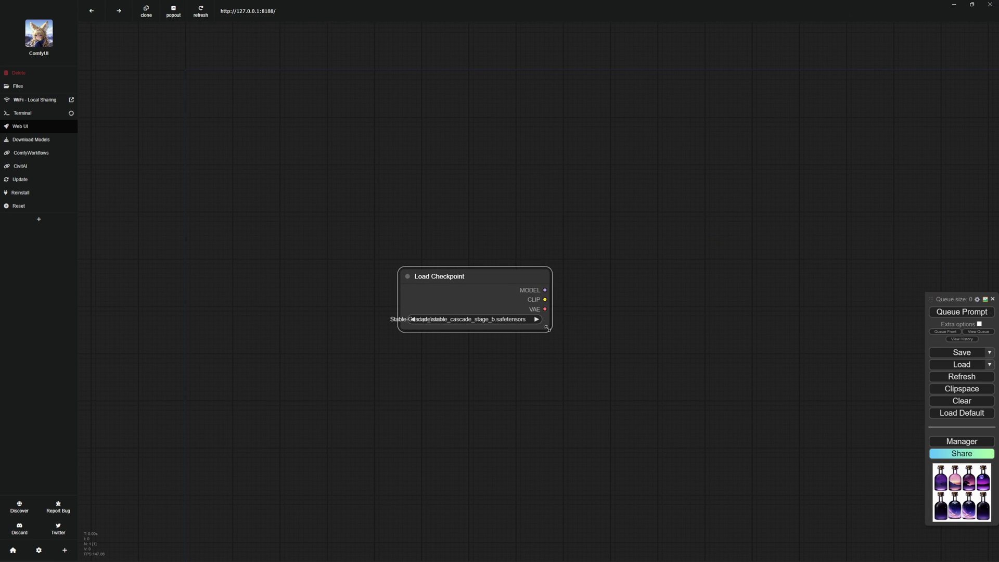
pyautogui.moveTo(548, 329); pyautogui.dragTo(624, 335)
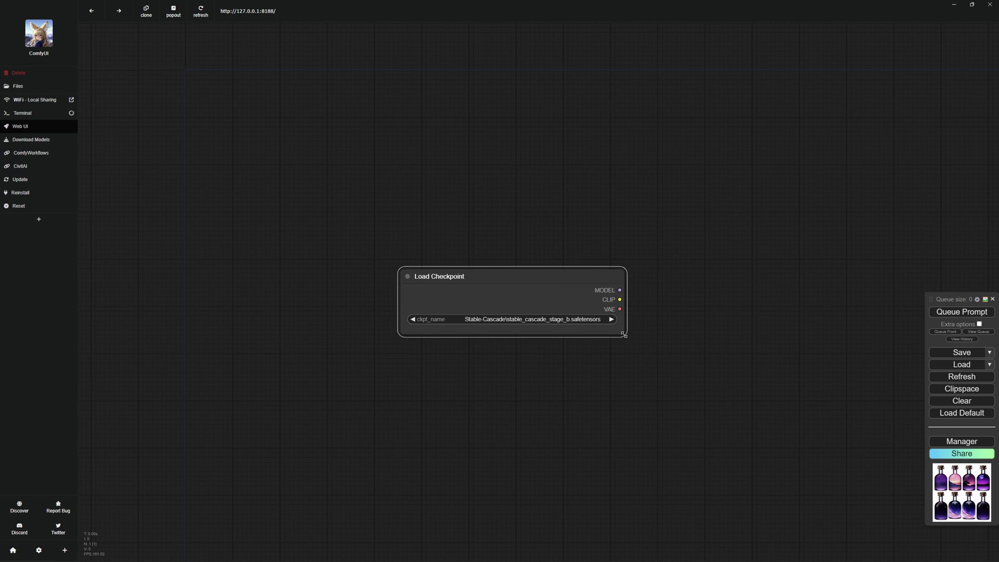
pyautogui.moveTo(560, 281); pyautogui.dragTo(500, 261)
pyautogui.click(584, 235)
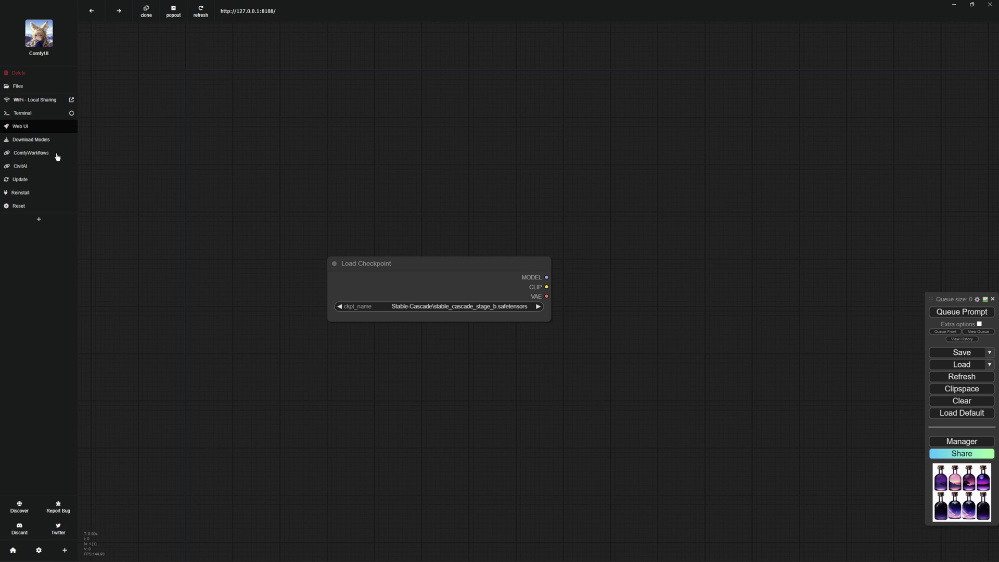
# Step: From Download Models, go to Civitai's Models listing and open the Juggernaut XL card
pyautogui.click(45, 141)
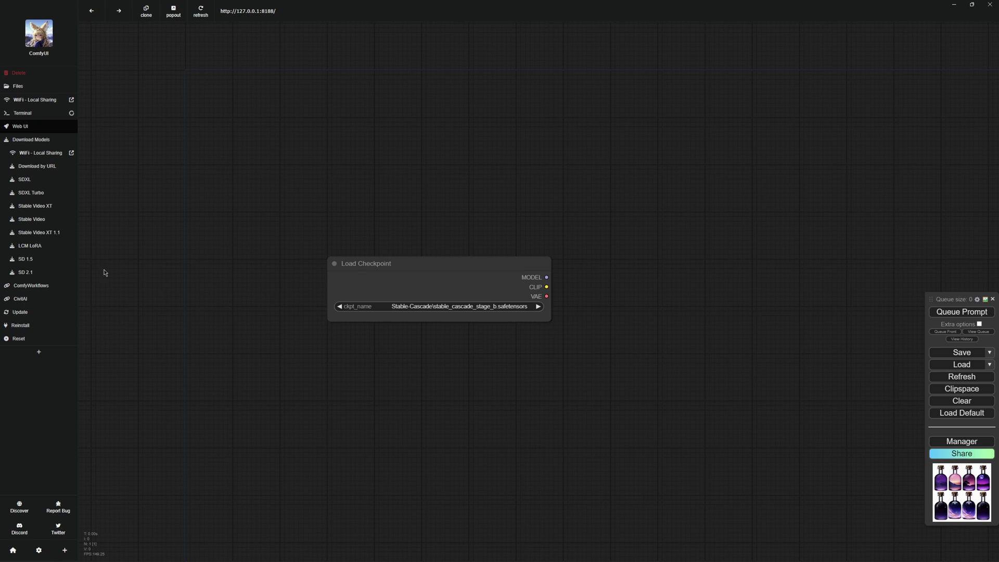
pyautogui.click(21, 302)
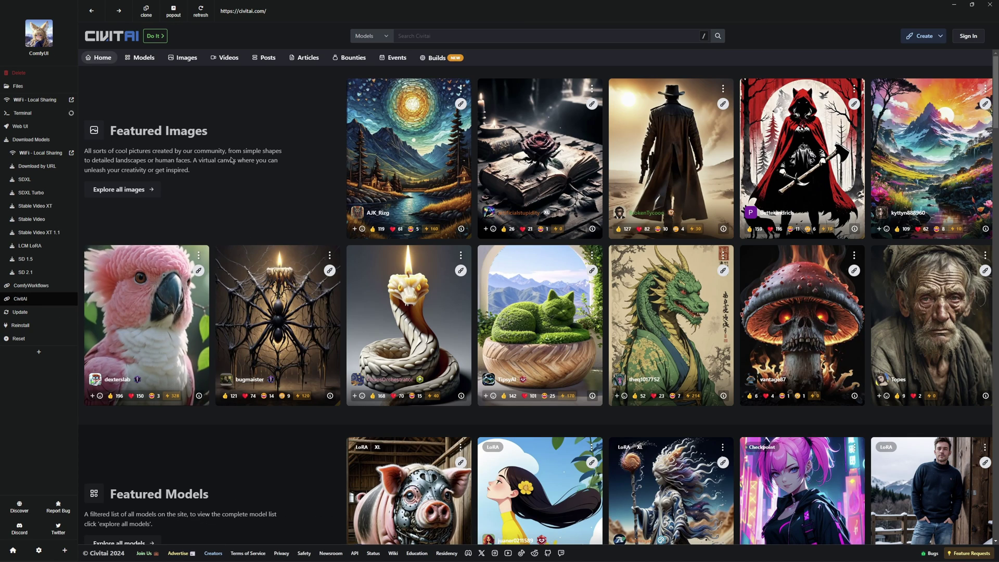
pyautogui.click(141, 58)
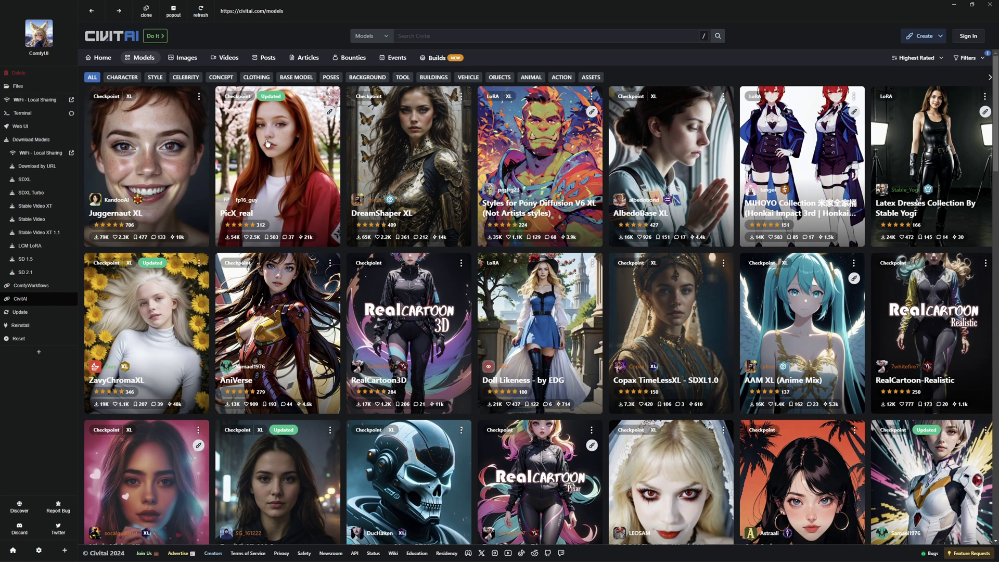
pyautogui.click(144, 158)
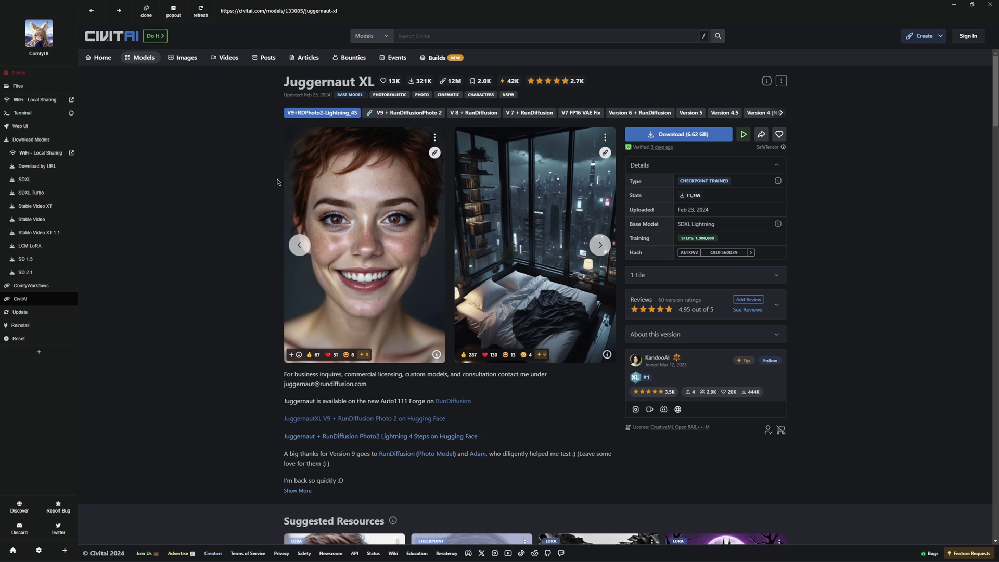
pyautogui.click(28, 88)
pyautogui.click(104, 50)
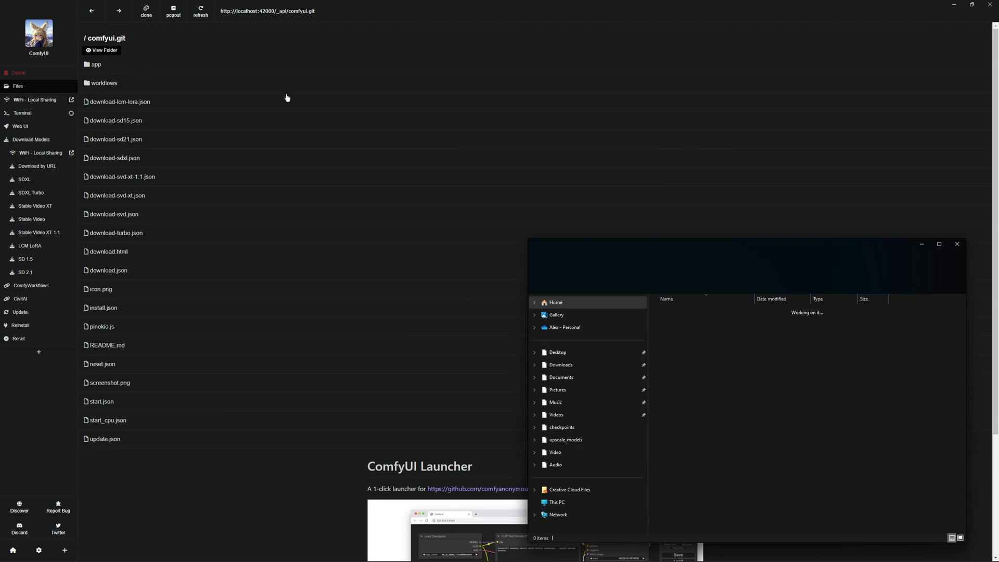
pyautogui.doubleClick(675, 324)
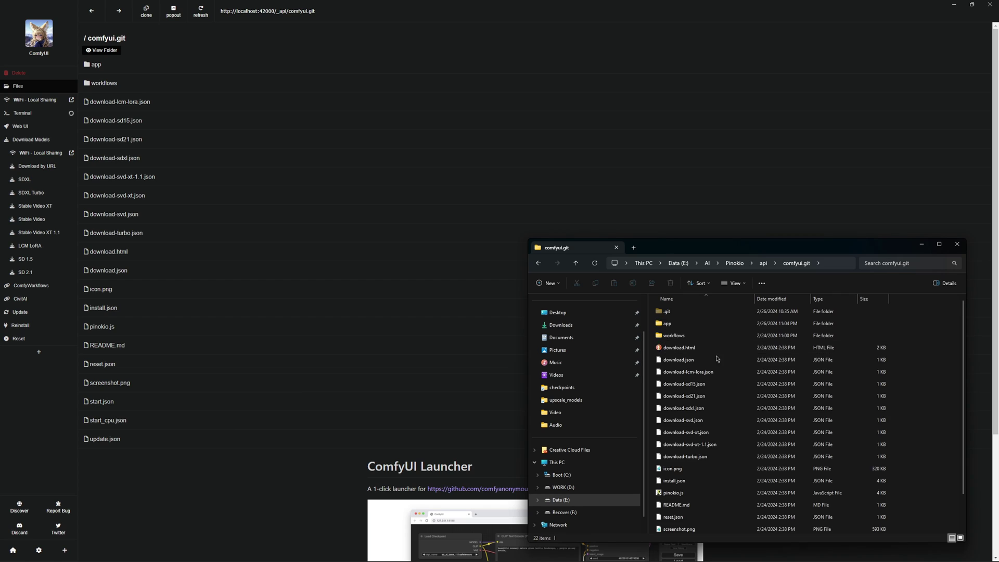
pyautogui.doubleClick(673, 324)
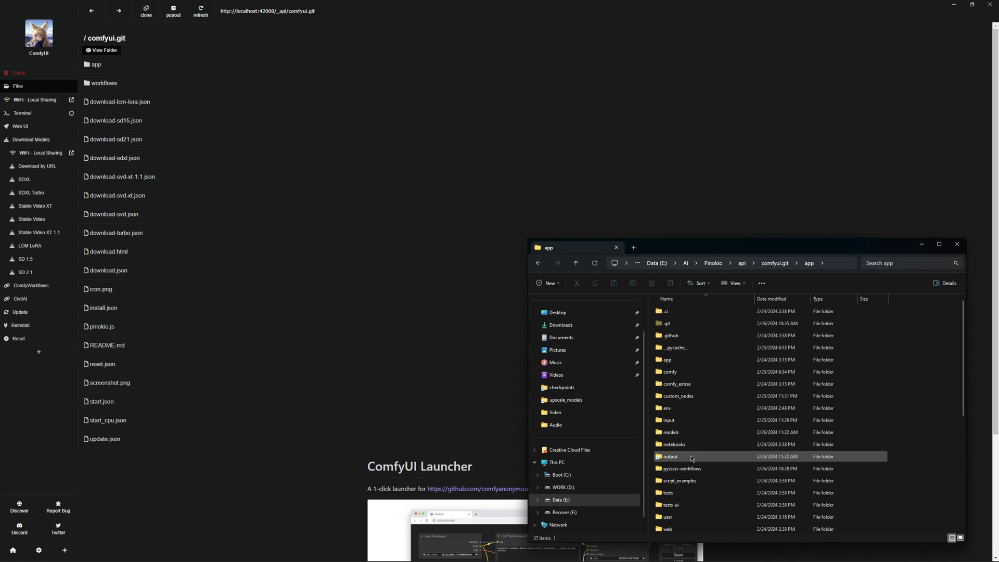
pyautogui.scroll(-1, 687, 437)
pyautogui.doubleClick(679, 406)
pyautogui.doubleClick(684, 313)
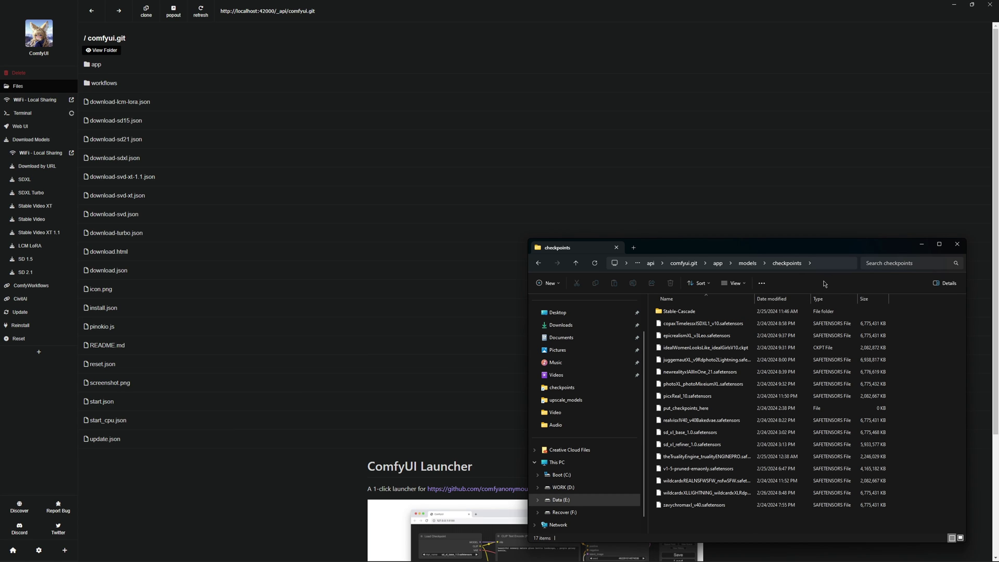
pyautogui.click(775, 263)
pyautogui.hotkey('ctrl', 'c')
pyautogui.click(21, 299)
pyautogui.click(651, 140)
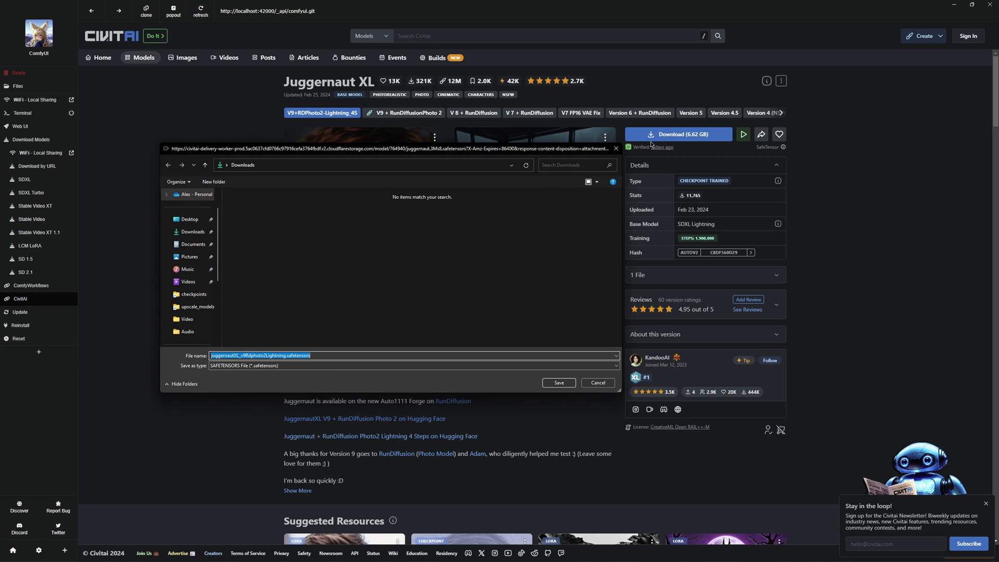
pyautogui.click(299, 167)
pyautogui.hotkey('ctrl', 'v')
pyautogui.press('Return')
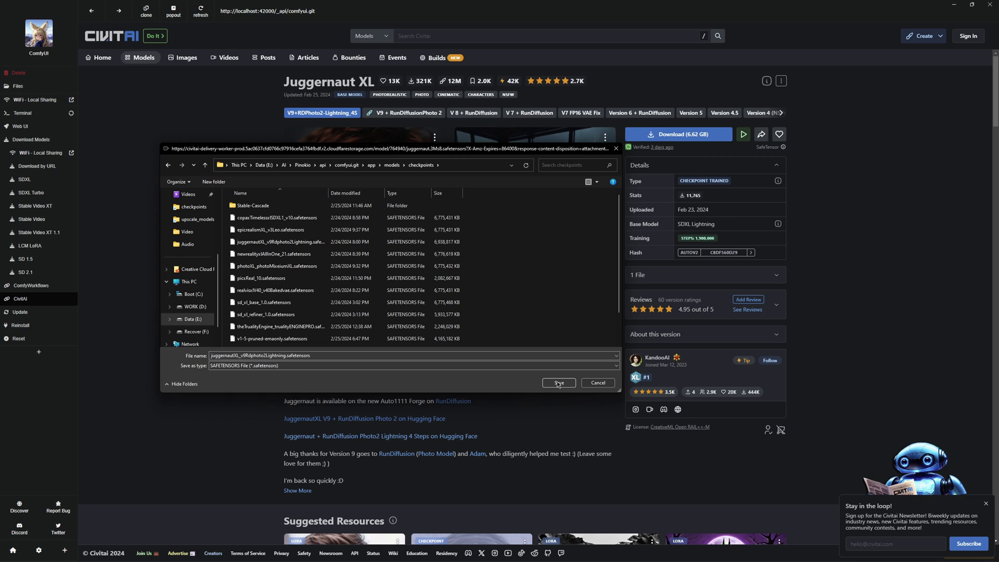
pyautogui.click(598, 383)
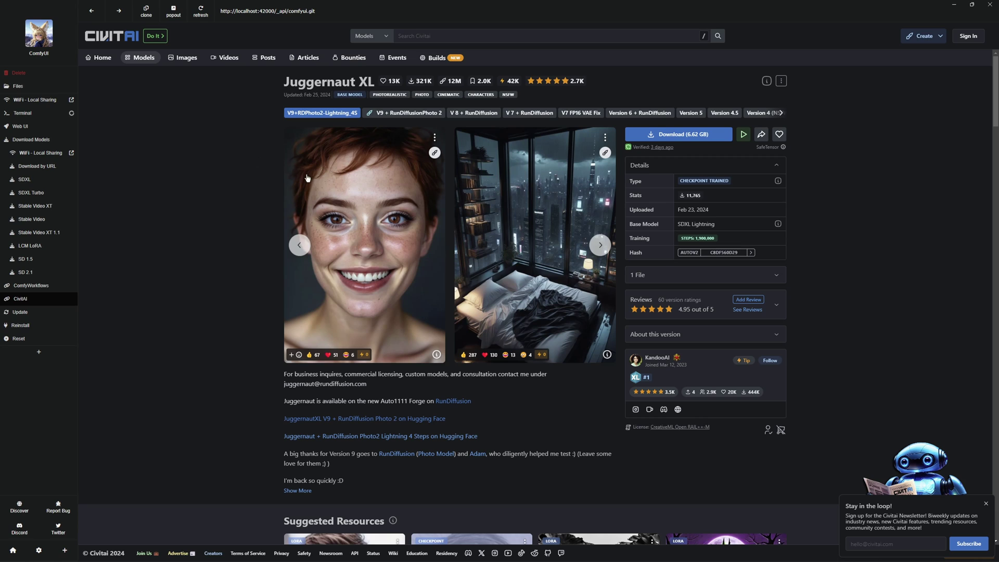
# Step: Return to the Web UI and set Load Checkpoint's ckpt_name to juggernautXL_v9Rdphoto2Lightning.safetensors
pyautogui.click(36, 128)
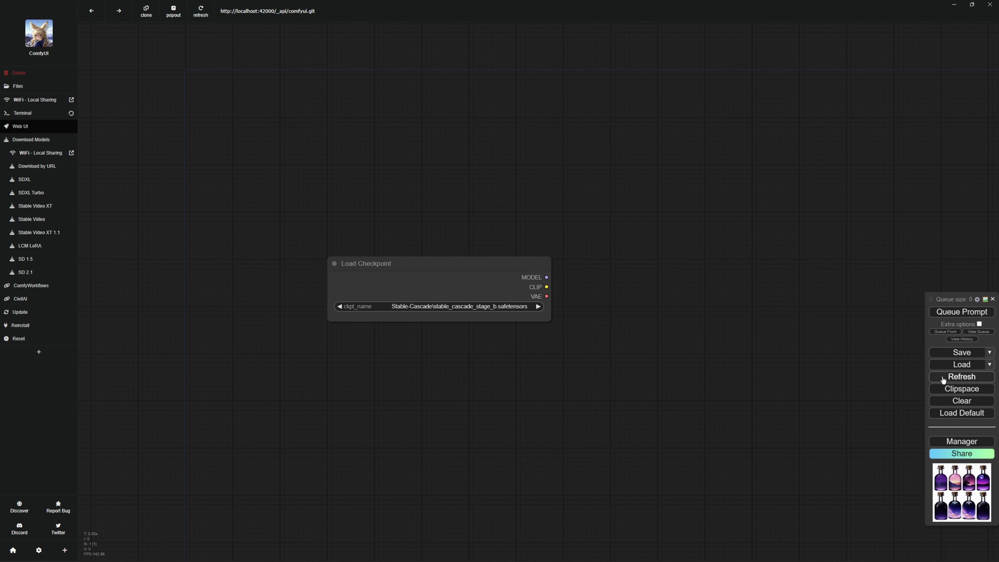
pyautogui.click(469, 307)
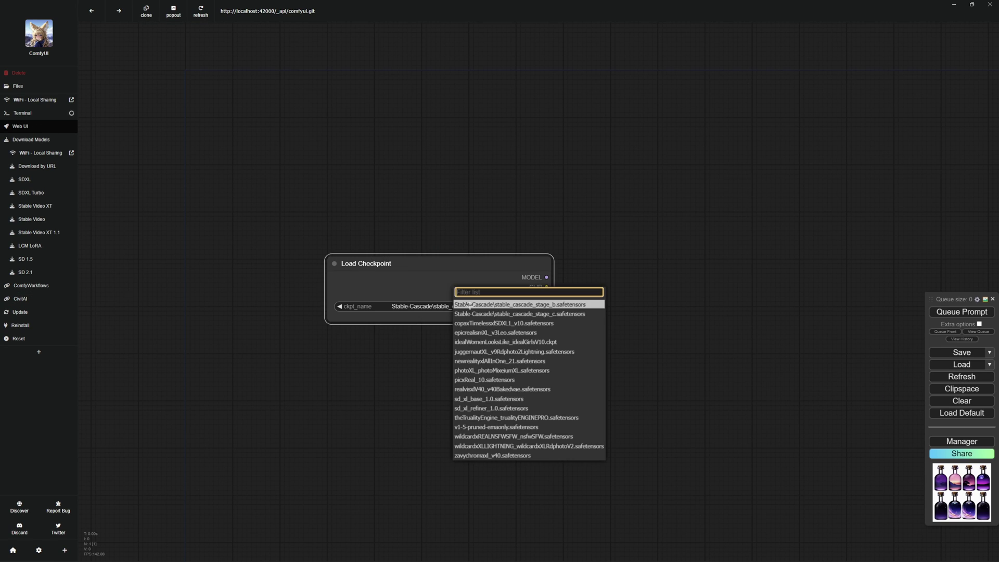
pyautogui.click(501, 352)
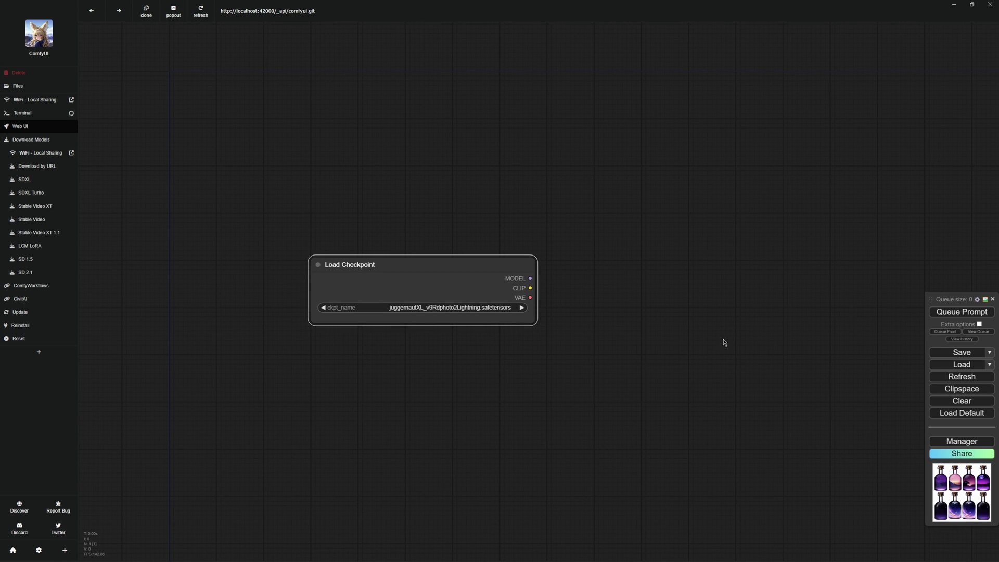
pyautogui.moveTo(723, 342); pyautogui.dragTo(661, 314)
pyautogui.moveTo(506, 270); pyautogui.dragTo(583, 218)
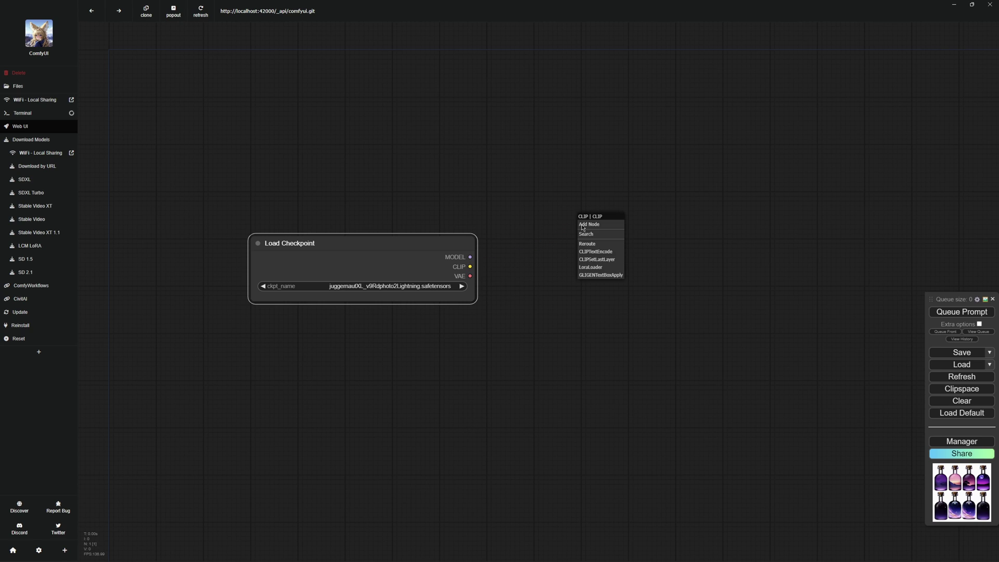
# Step: Add two CLIP Text Encode nodes linked to the checkpoint's CLIP output, stacked vertically
pyautogui.click(613, 253)
pyautogui.moveTo(629, 223); pyautogui.dragTo(598, 197)
pyautogui.moveTo(470, 266); pyautogui.dragTo(605, 317)
pyautogui.click(607, 393)
pyautogui.moveTo(604, 192); pyautogui.dragTo(602, 181)
pyautogui.moveTo(604, 315); pyautogui.dragTo(605, 304)
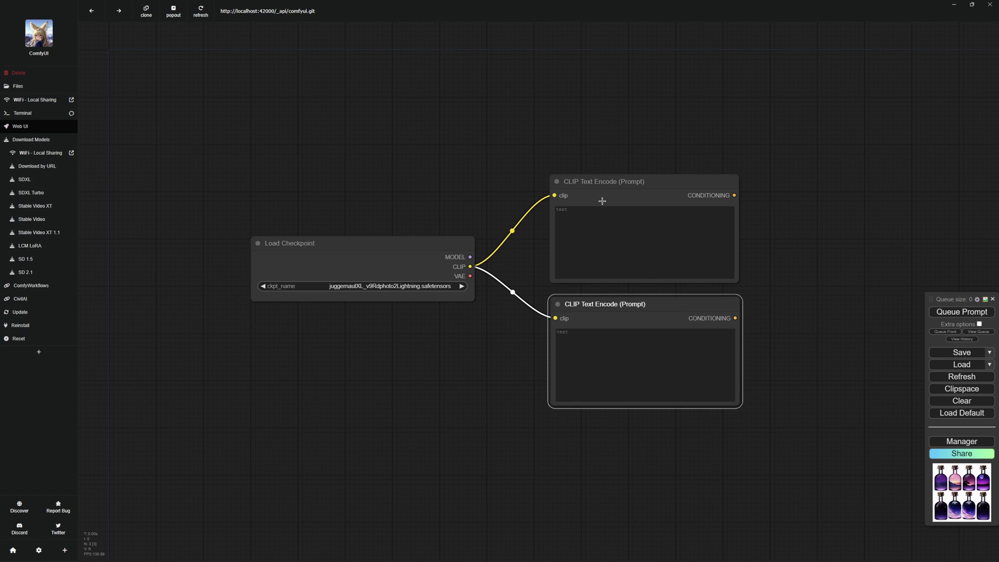
# Step: Color the top text encode node green and the bottom one red
pyautogui.rightClick(602, 200)
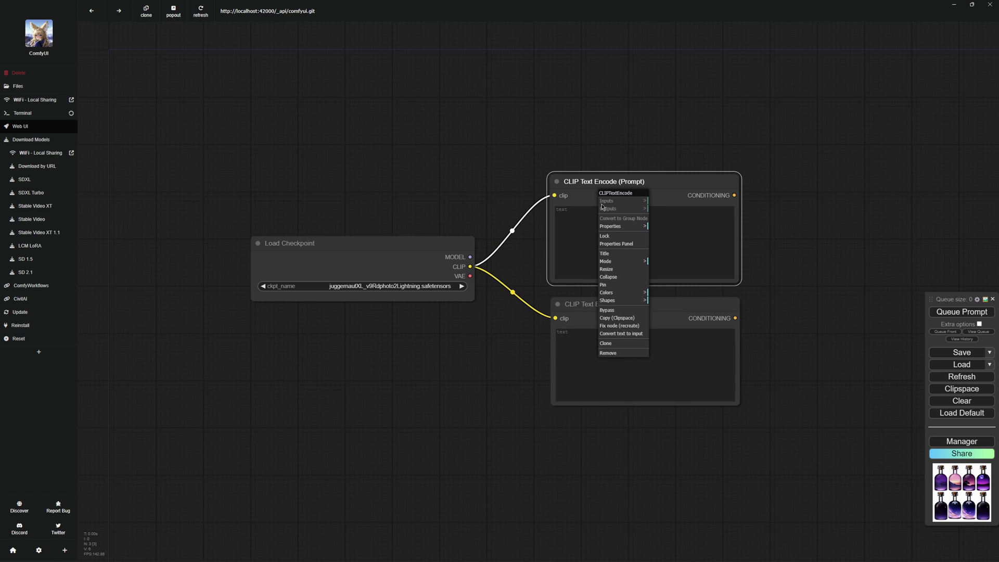
pyautogui.click(633, 293)
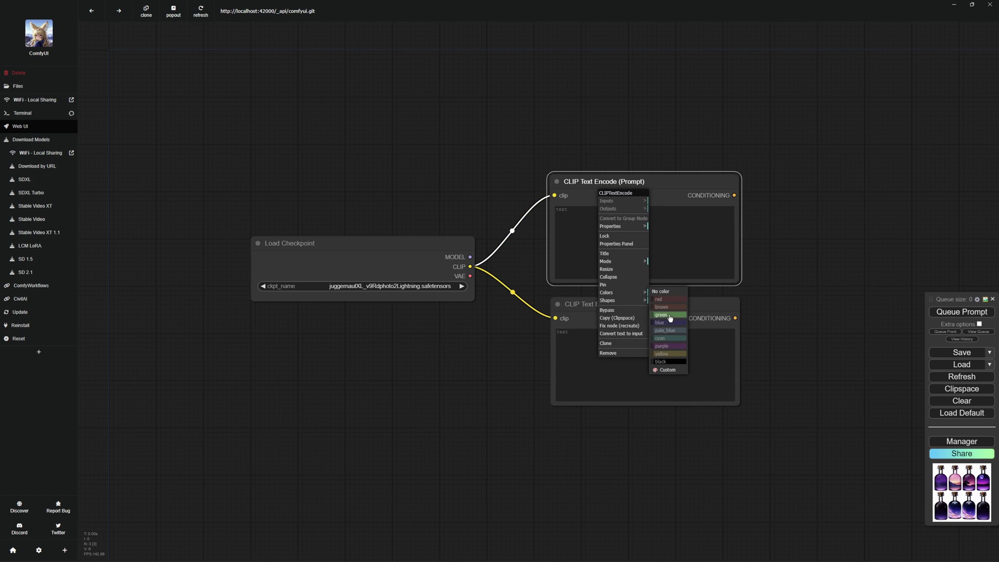
pyautogui.click(670, 318)
pyautogui.rightClick(659, 307)
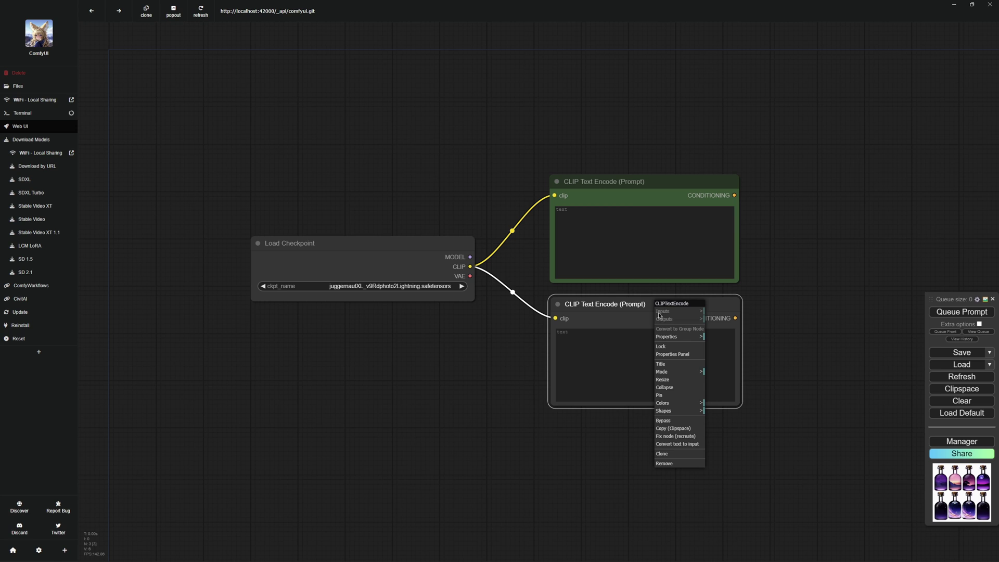
pyautogui.click(686, 405)
pyautogui.click(724, 413)
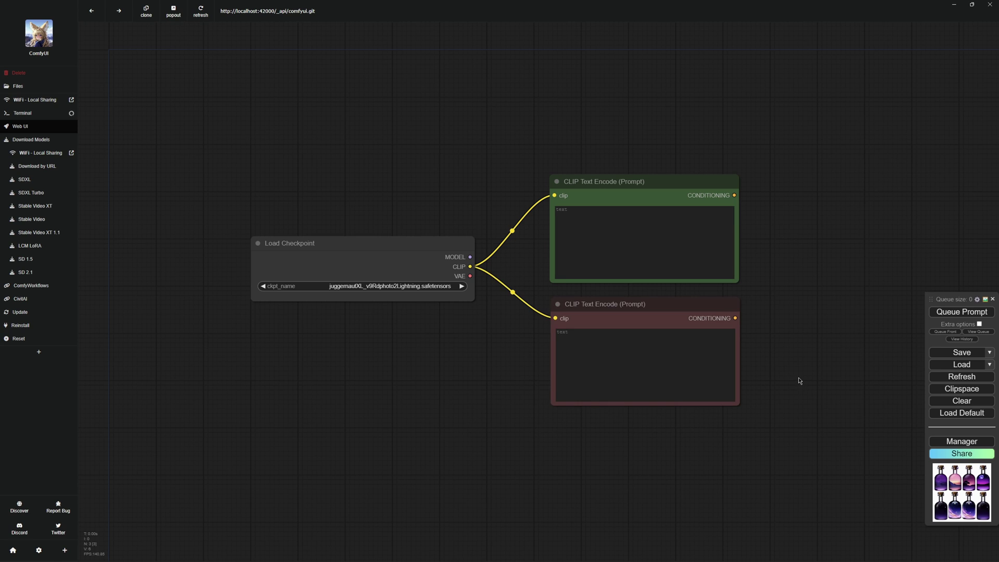
pyautogui.moveTo(814, 315); pyautogui.dragTo(704, 293)
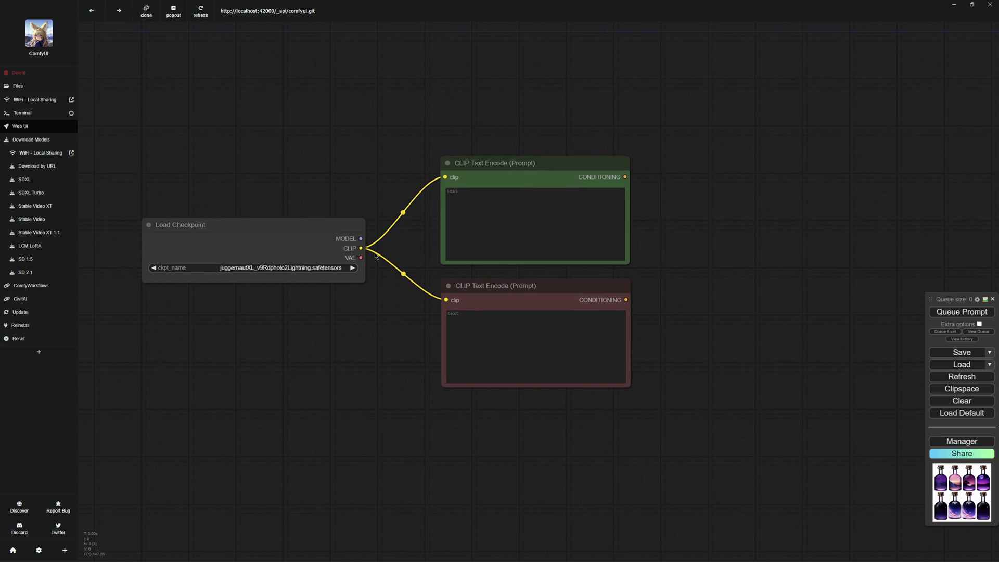
# Step: Add a KSampler with the green node's conditioning as positive and the red node's as negative
pyautogui.moveTo(625, 177); pyautogui.dragTo(679, 204)
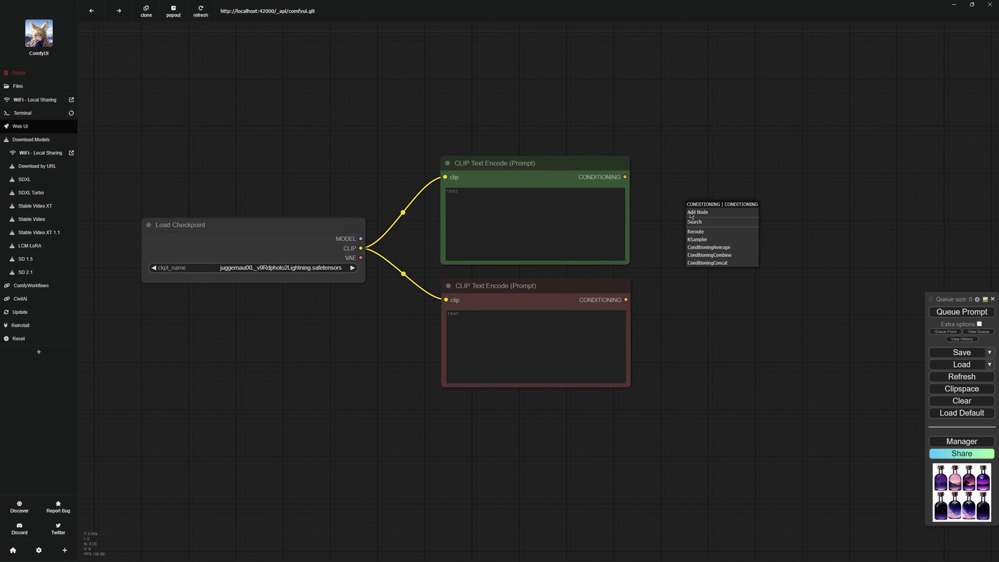
pyautogui.click(700, 221)
pyautogui.moveTo(670, 345); pyautogui.dragTo(635, 339)
pyautogui.moveTo(591, 294); pyautogui.dragTo(641, 232)
pyautogui.moveTo(705, 210); pyautogui.dragTo(699, 221)
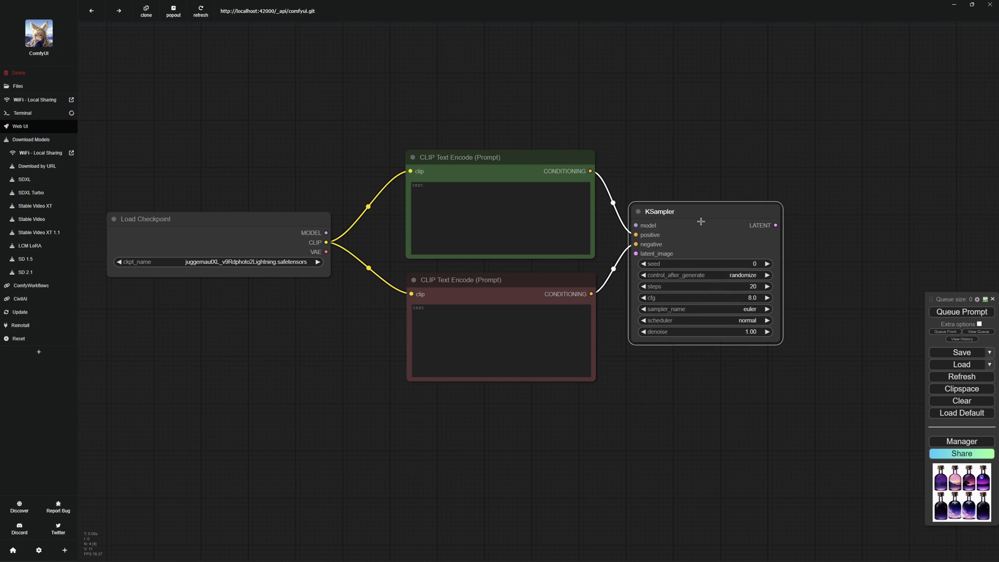
pyautogui.click(743, 374)
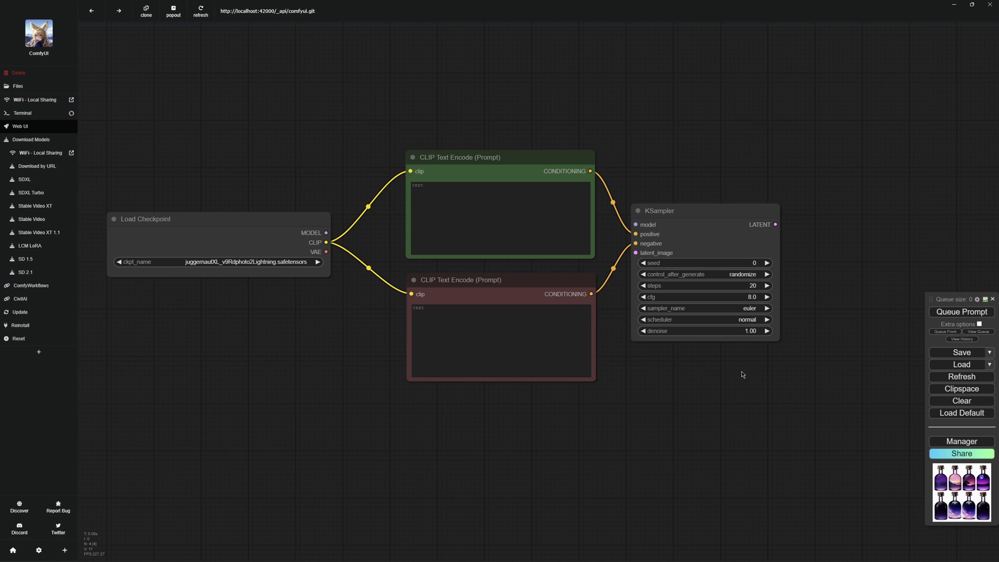
# Step: Feed the KSampler a 512×512 Empty Latent Image and the checkpoint's MODEL output
pyautogui.moveTo(635, 253); pyautogui.dragTo(575, 476)
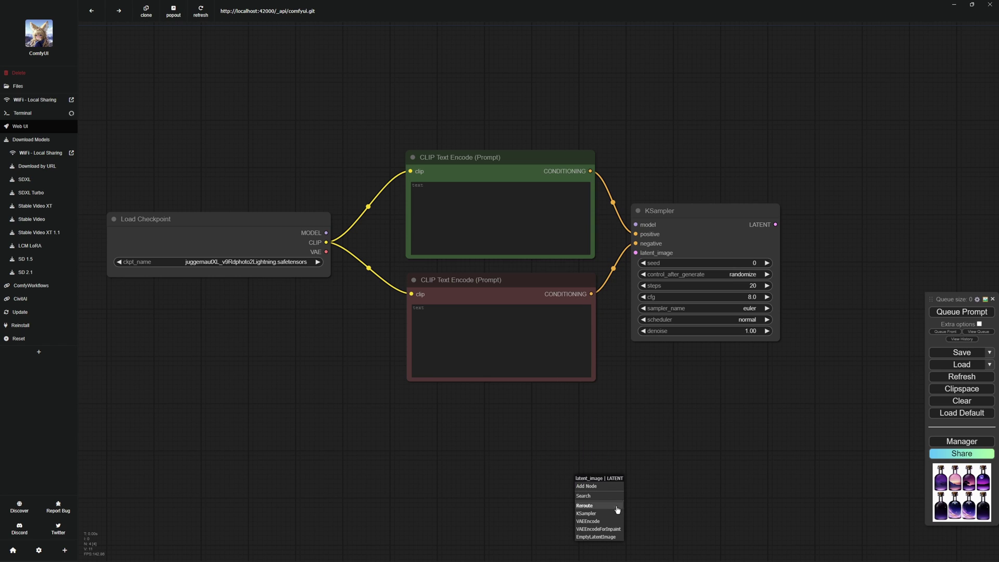
pyautogui.click(607, 537)
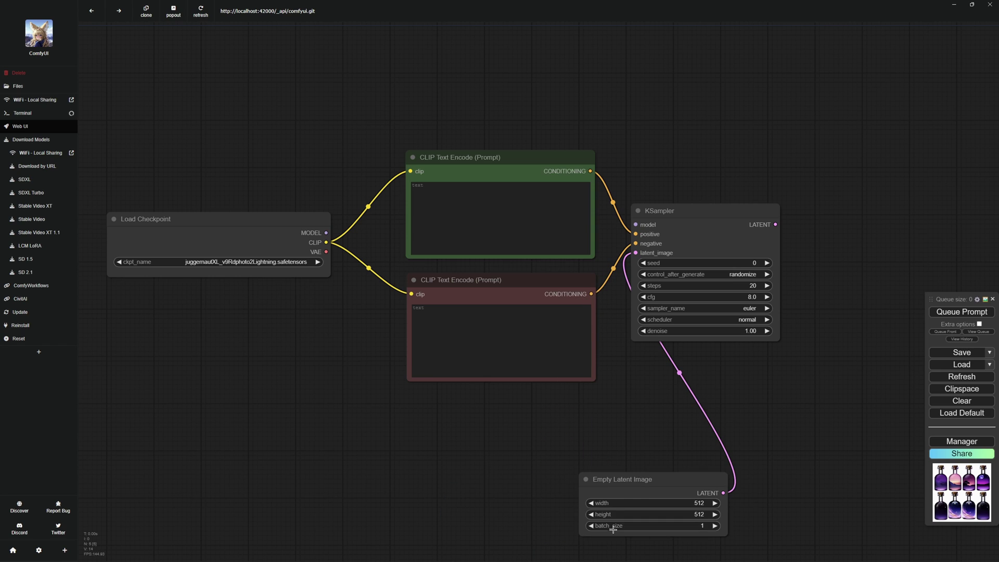
pyautogui.moveTo(669, 497); pyautogui.dragTo(533, 420)
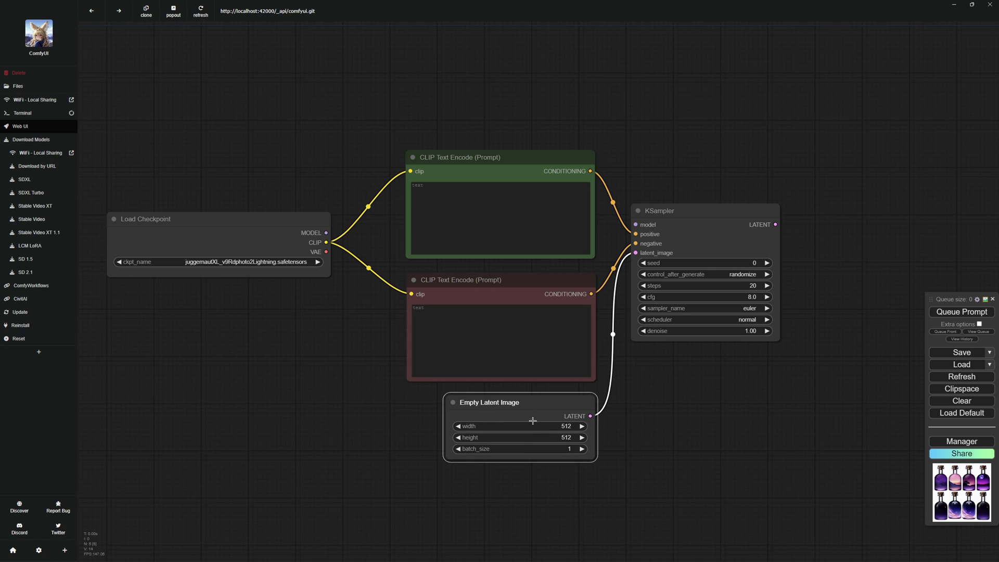
pyautogui.click(627, 453)
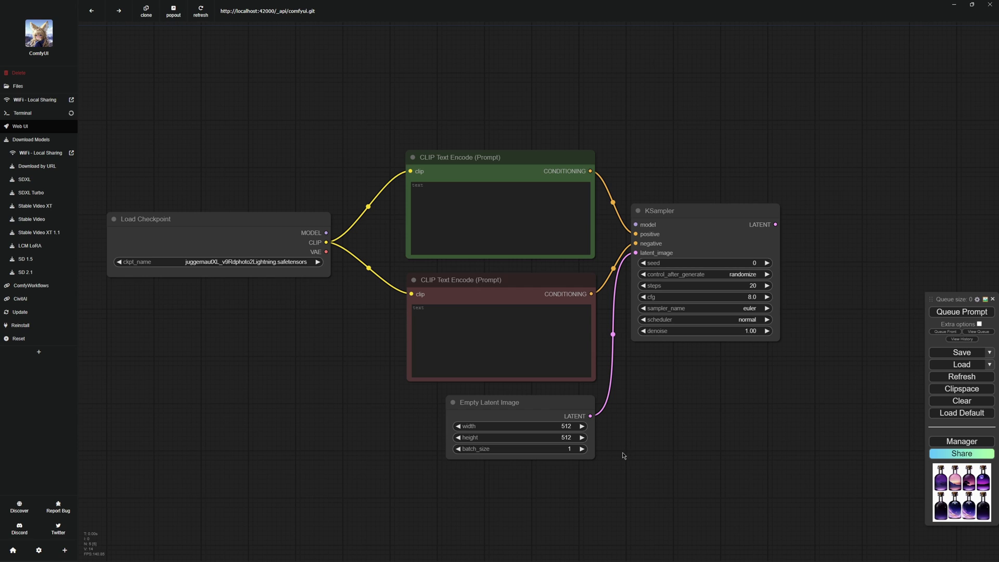
pyautogui.moveTo(326, 233); pyautogui.dragTo(635, 225)
pyautogui.moveTo(776, 224); pyautogui.dragTo(880, 229)
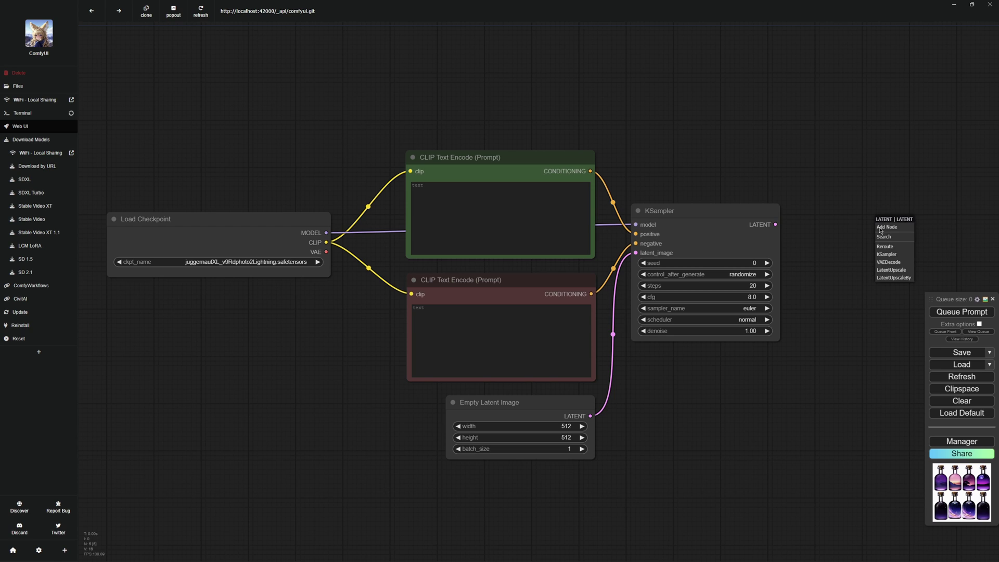
# Step: Add a VAE Decode on the KSampler's LATENT output, using the checkpoint's VAE
pyautogui.click(895, 262)
pyautogui.moveTo(832, 278); pyautogui.dragTo(764, 261)
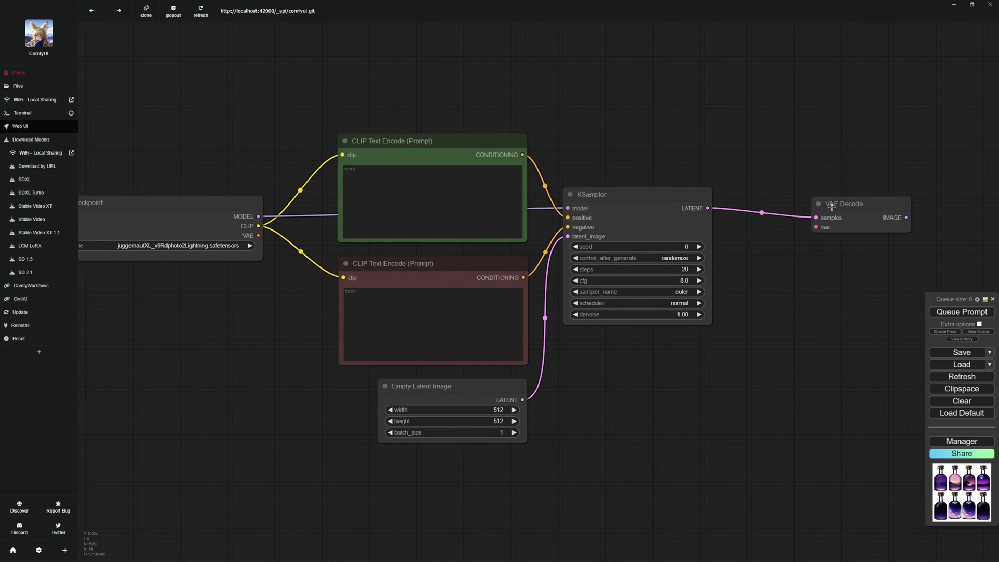
pyautogui.moveTo(832, 207); pyautogui.dragTo(784, 199)
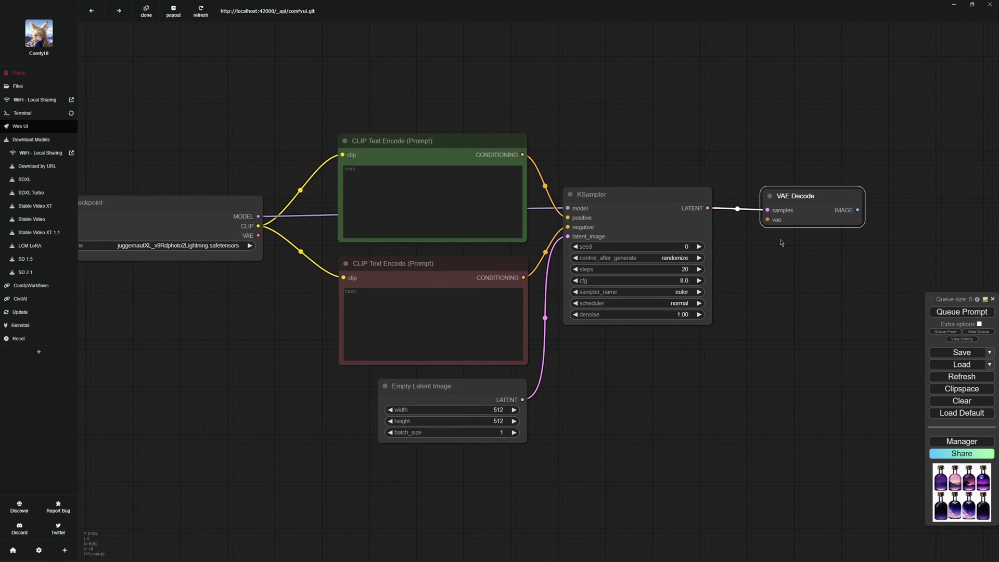
pyautogui.press('.')
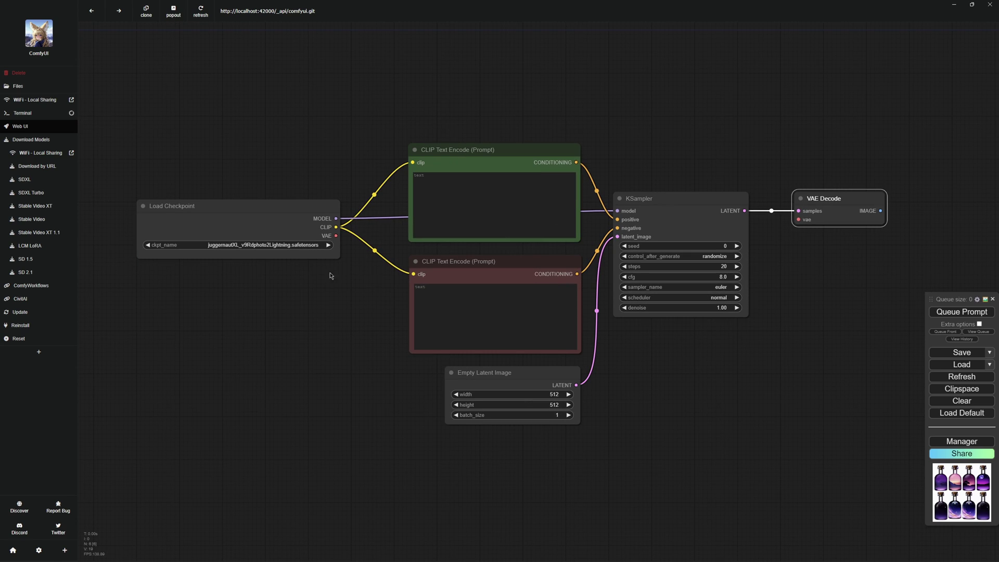
pyautogui.moveTo(336, 235); pyautogui.dragTo(798, 220)
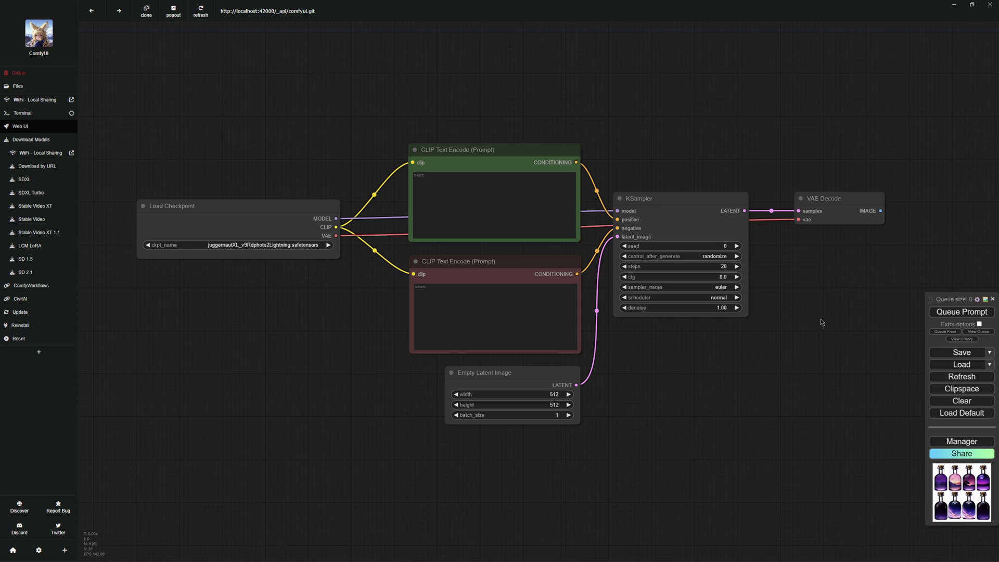
# Step: Send VAE Decode's IMAGE output to a new Preview Image node
pyautogui.scroll(-2, 806, 325)
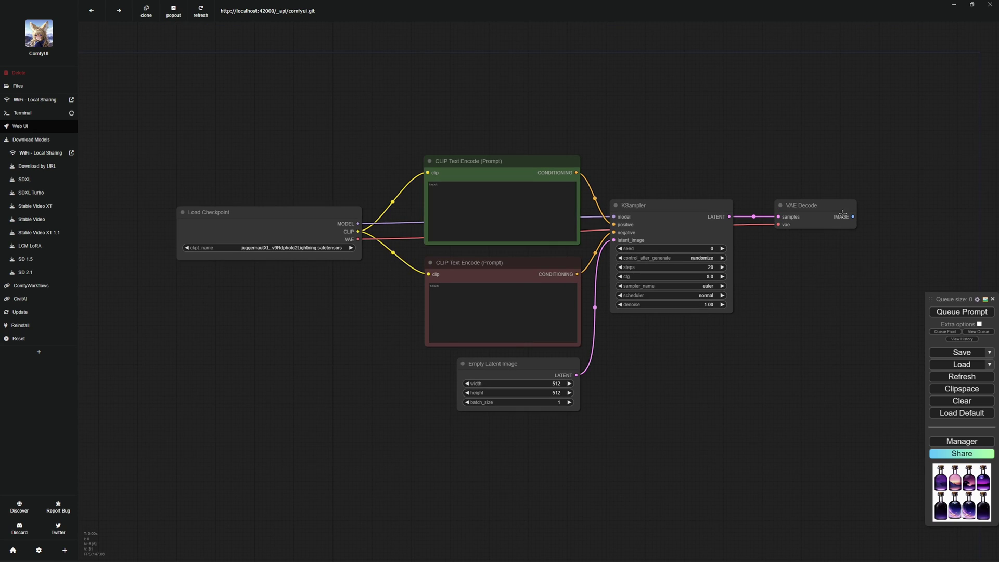
pyautogui.moveTo(854, 216); pyautogui.dragTo(919, 213)
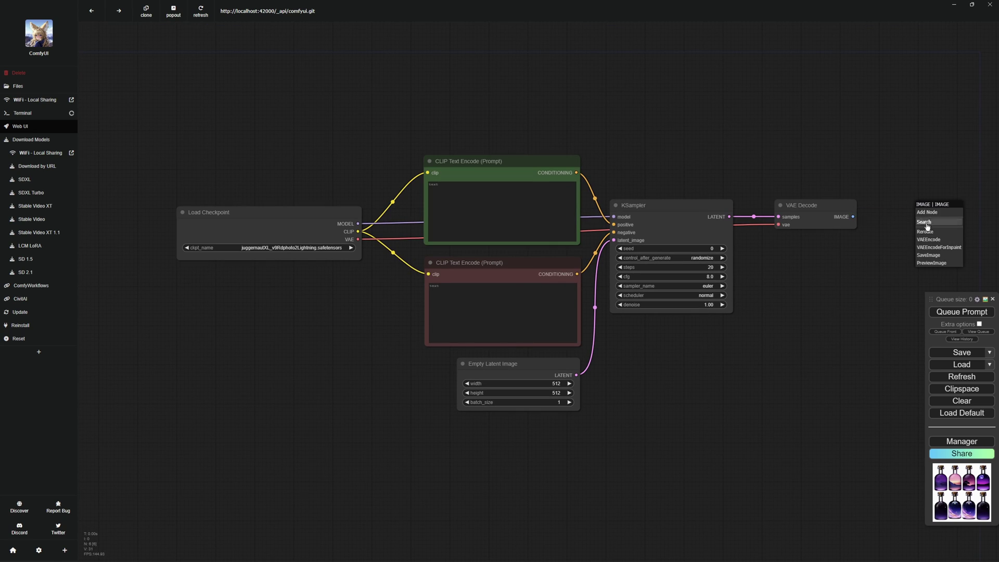
pyautogui.click(956, 263)
pyautogui.moveTo(945, 206); pyautogui.dragTo(914, 204)
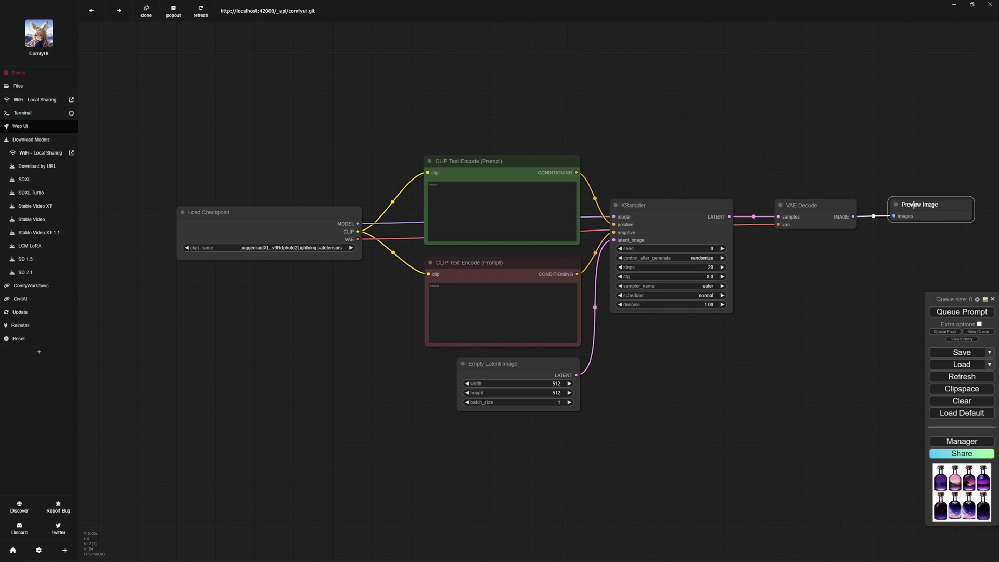
pyautogui.click(799, 321)
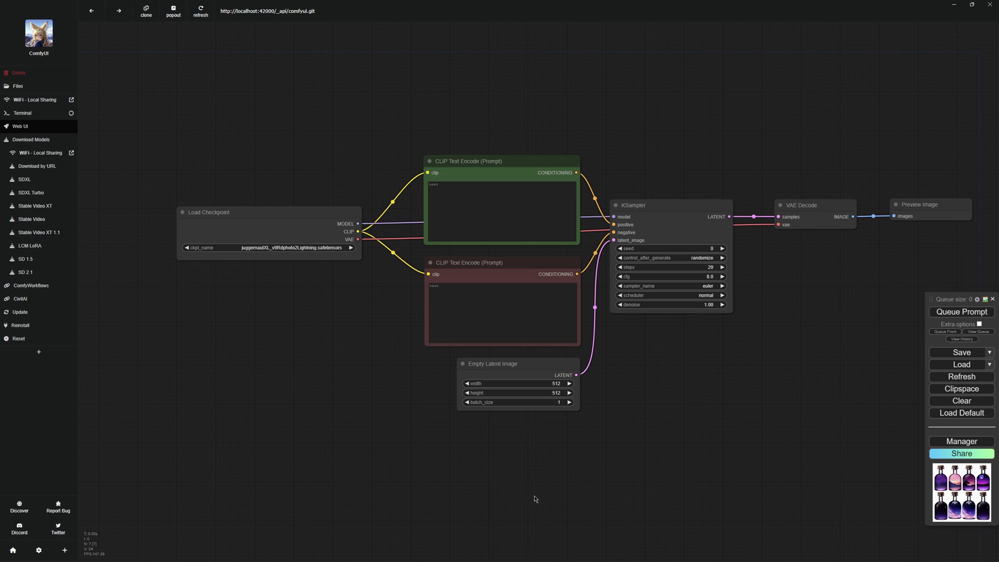
# Step: Open the curly-haired woman's image details in the Civitai image gallery
pyautogui.click(34, 300)
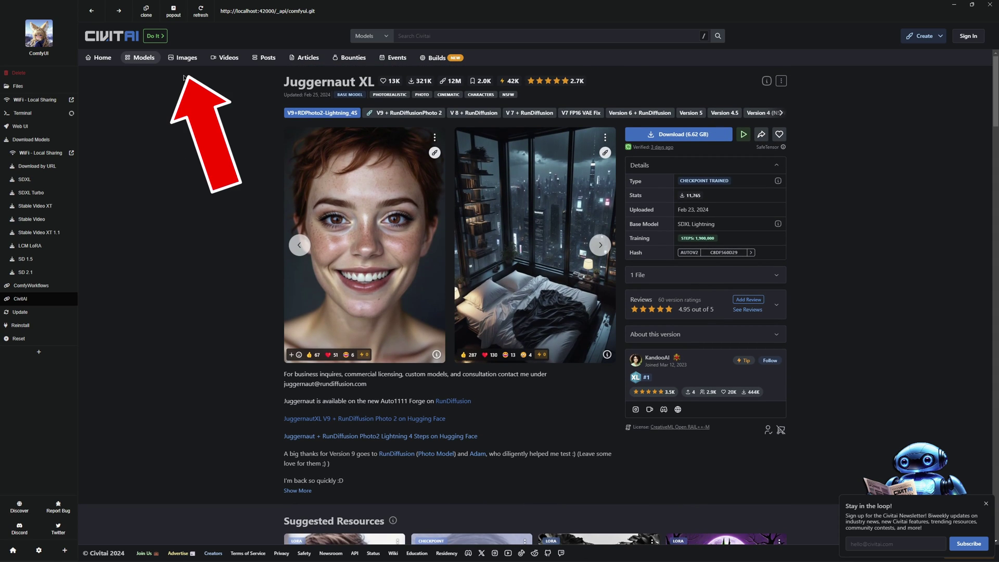
pyautogui.click(186, 58)
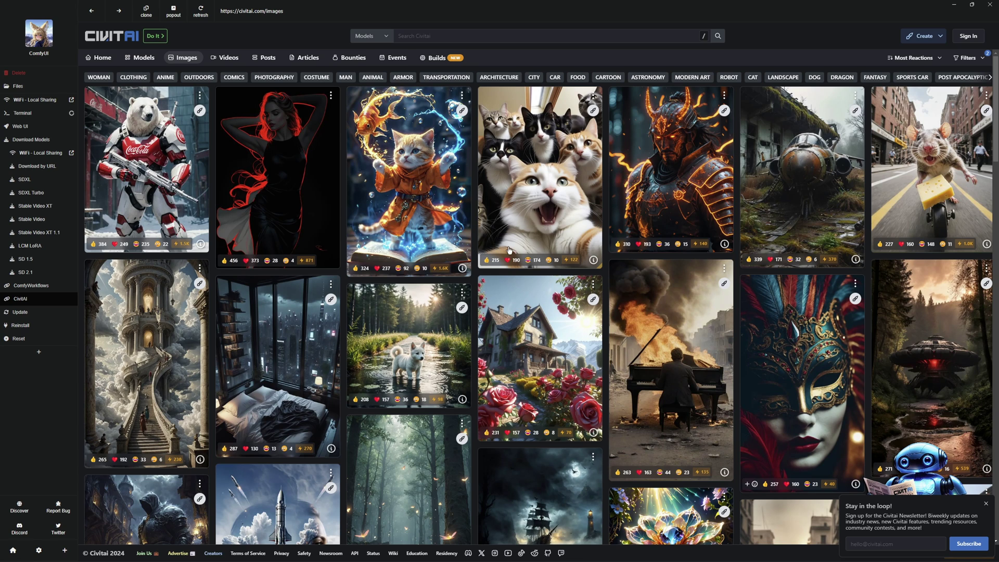
pyautogui.scroll(-3, 545, 252)
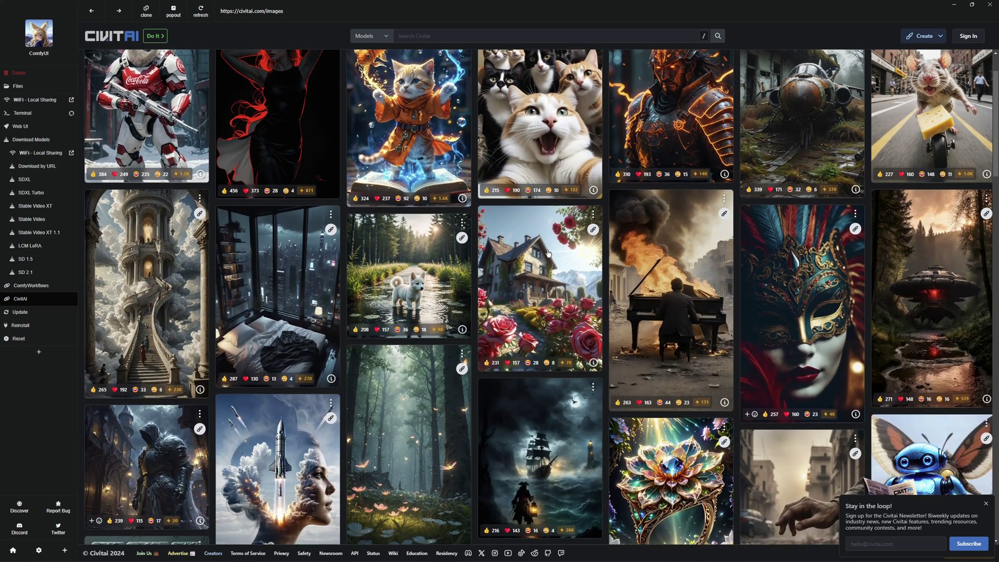
pyautogui.scroll(-5, 565, 274)
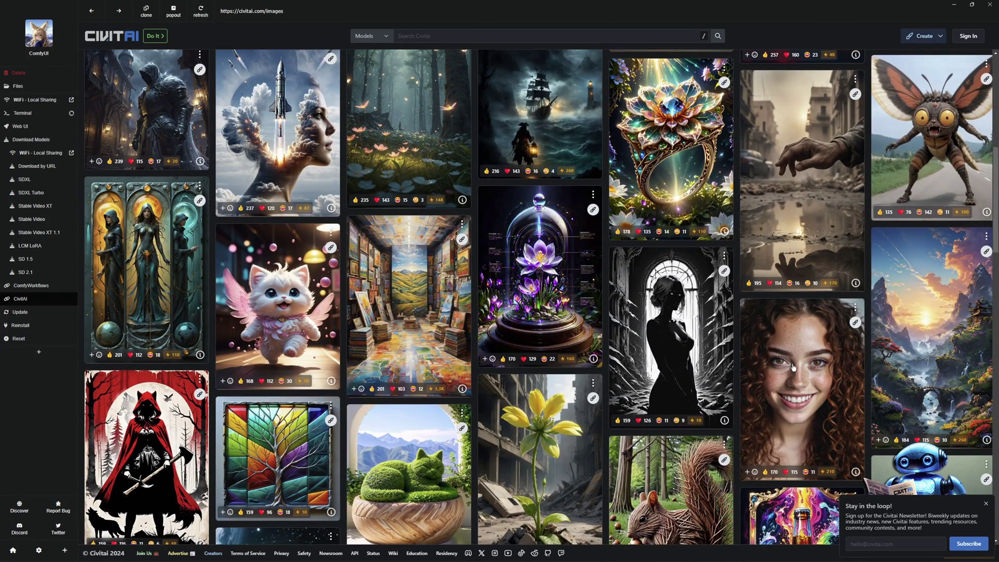
pyautogui.click(792, 367)
# Step: Close the 'Stay in the loop!' popup and copy the image's positive prompt
pyautogui.scroll(-5, 884, 312)
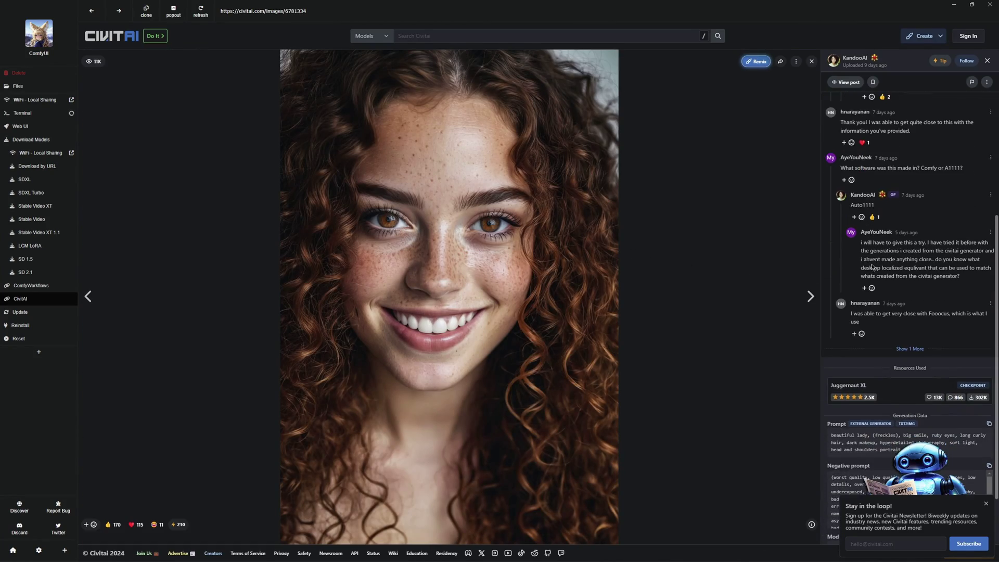
pyautogui.click(986, 503)
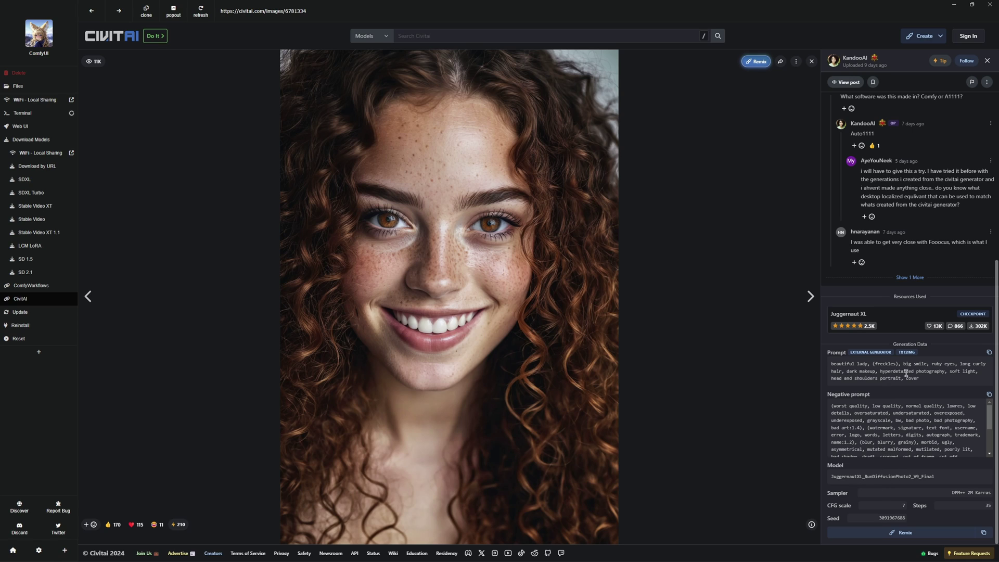
pyautogui.click(989, 352)
# Step: Paste the copied Civitai prompt into the green positive CLIP Text Encode node
pyautogui.click(20, 126)
pyautogui.click(469, 195)
pyautogui.hotkey('ctrl', 'v')
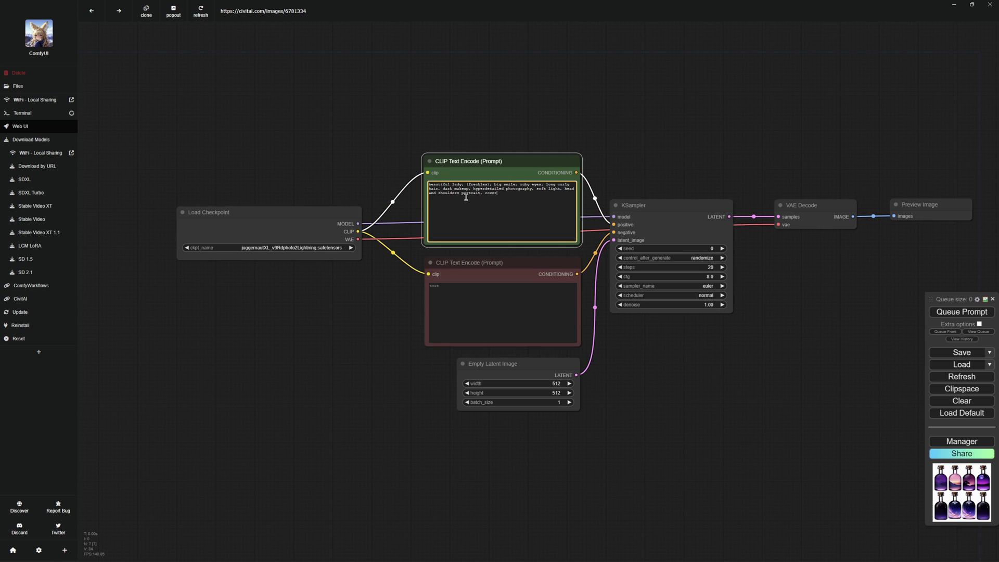
# Step: Copy the Civitai negative prompt and paste it into the red CLIP Text Encode node
pyautogui.click(20, 298)
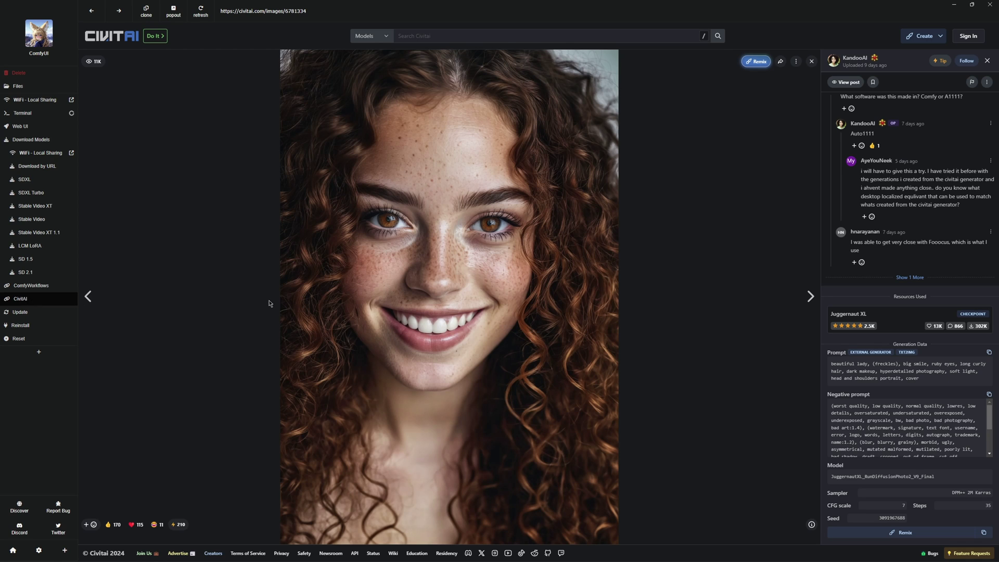
pyautogui.doubleClick(879, 420)
pyautogui.click(989, 397)
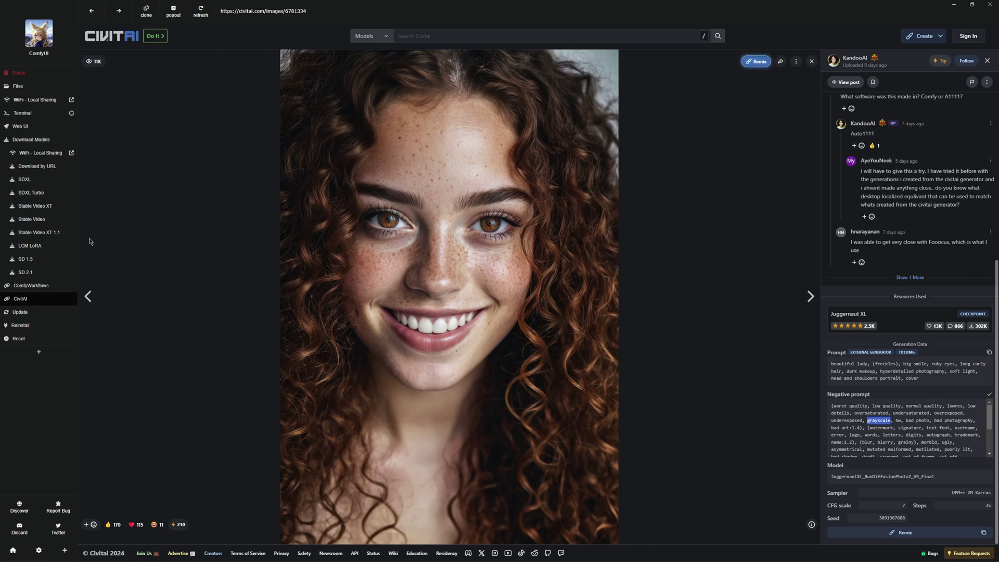
pyautogui.click(20, 126)
pyautogui.click(470, 288)
pyautogui.hotkey('ctrl', 'v')
pyautogui.click(393, 366)
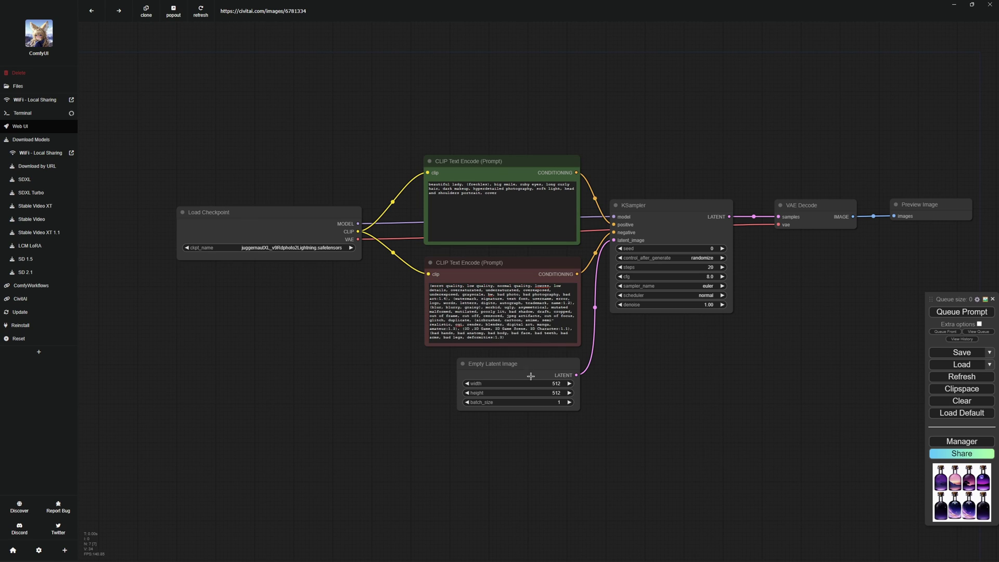
pyautogui.scroll(4, 387, 317)
pyautogui.scroll(2, 664, 347)
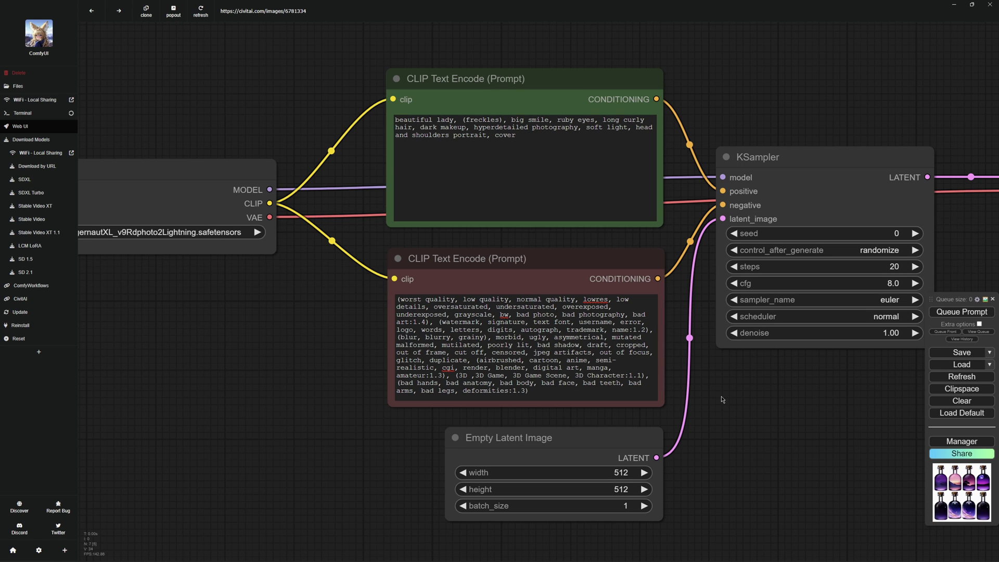
# Step: Set the KSampler steps to 35 to match the Civitai image
pyautogui.scroll(-4, 520, 302)
pyautogui.click(23, 299)
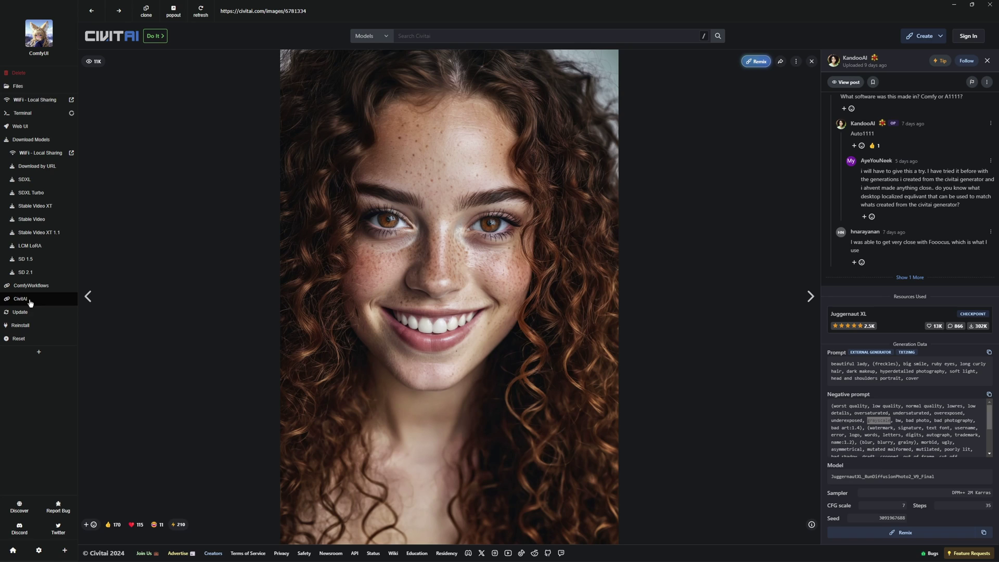
pyautogui.click(19, 126)
pyautogui.click(724, 317)
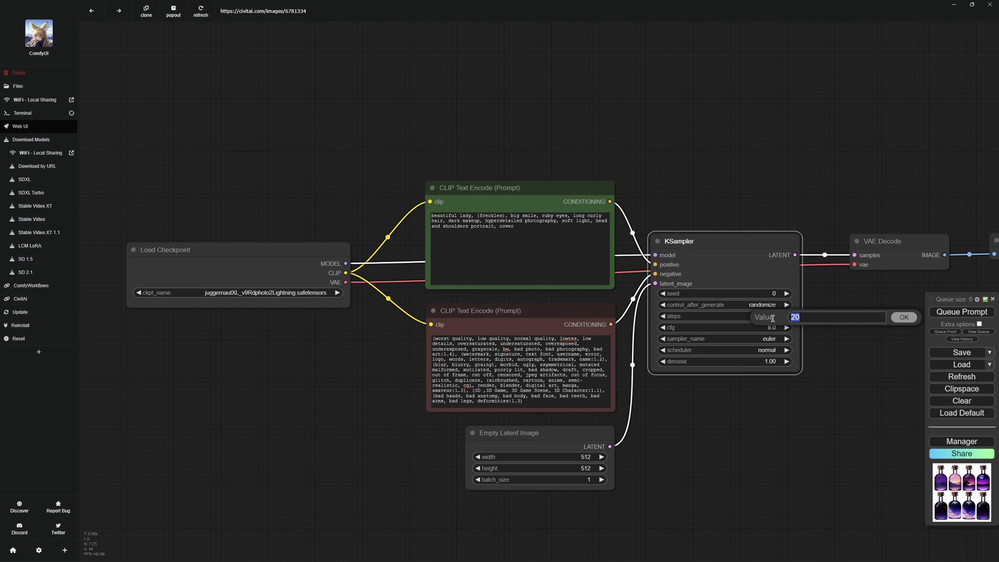
pyautogui.write('35')
pyautogui.press('Return')
# Step: Set the KSampler sampler to dpmpp_2m and scheduler to karras
pyautogui.click(23, 299)
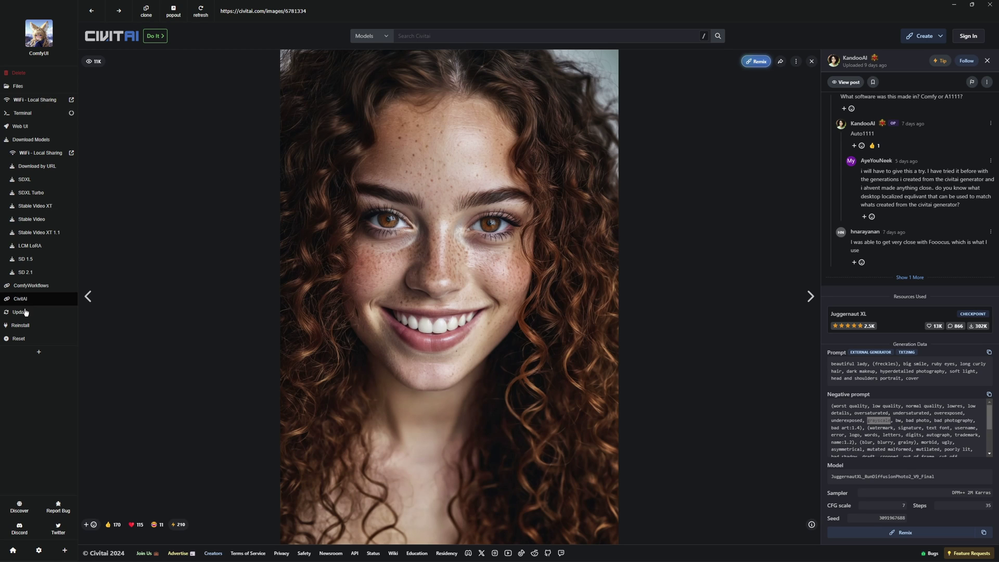
pyautogui.click(20, 126)
pyautogui.click(770, 338)
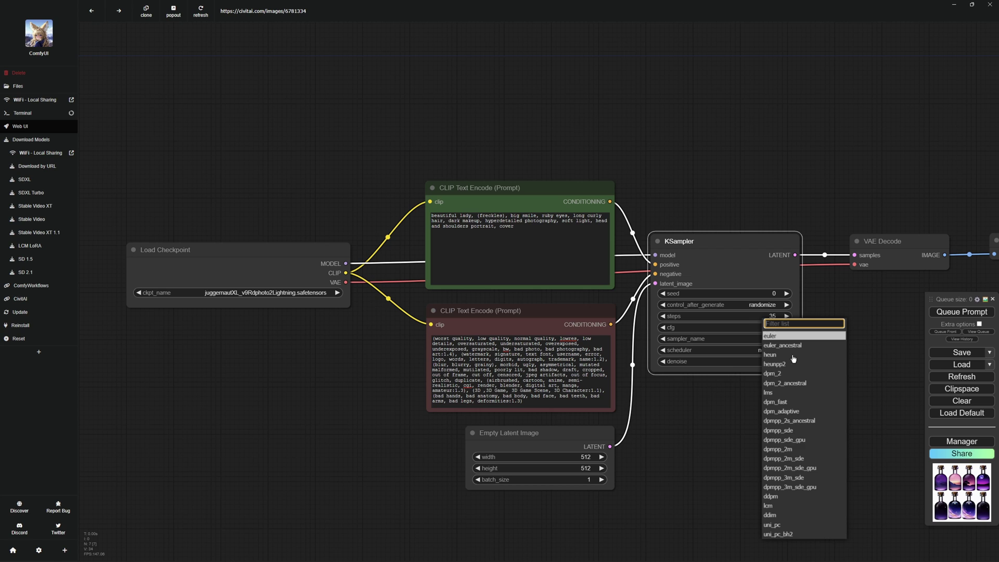
pyautogui.click(805, 456)
pyautogui.click(765, 350)
pyautogui.click(771, 357)
pyautogui.click(21, 299)
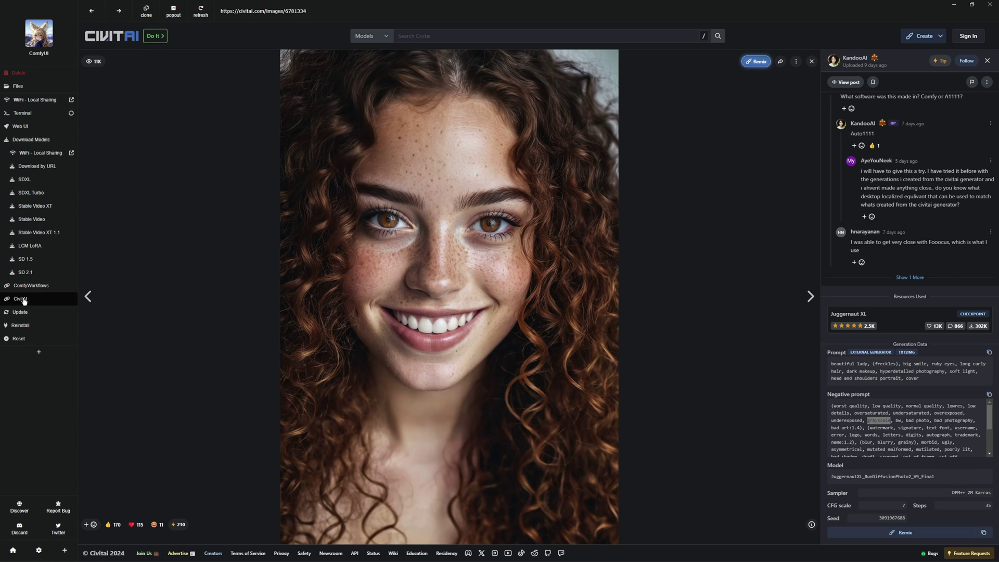
pyautogui.click(19, 126)
pyautogui.click(753, 340)
pyautogui.click(765, 451)
pyautogui.moveTo(805, 401); pyautogui.dragTo(738, 395)
pyautogui.scroll(-1, 738, 385)
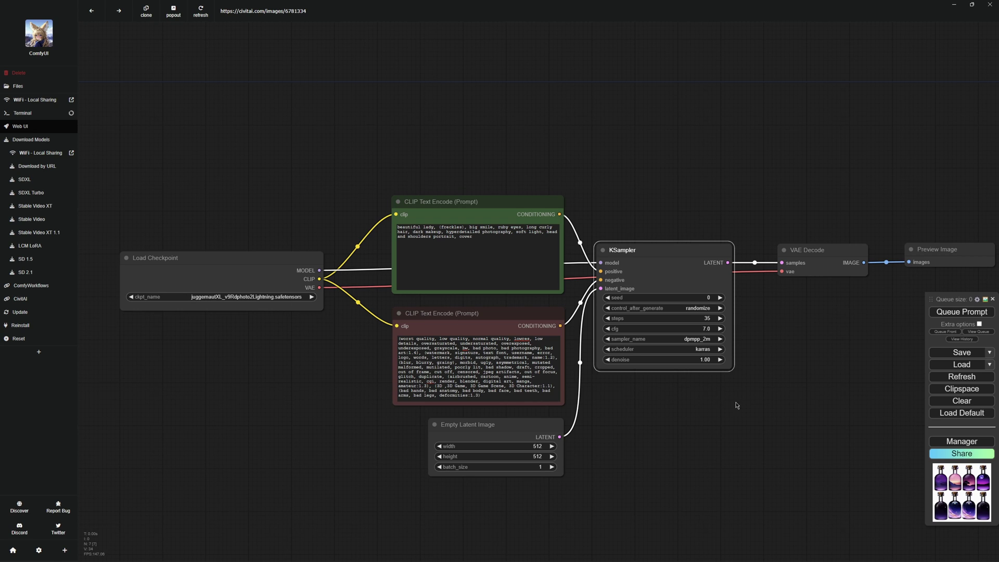
# Step: Queue the prompt to generate the freckled curly-haired portrait
pyautogui.moveTo(737, 406); pyautogui.dragTo(622, 415)
pyautogui.scroll(-1, 801, 424)
pyautogui.moveTo(689, 413); pyautogui.dragTo(808, 380)
pyautogui.click(950, 312)
# Step: Enlarge the Preview Image node to show the generated portrait
pyautogui.moveTo(705, 382); pyautogui.dragTo(558, 386)
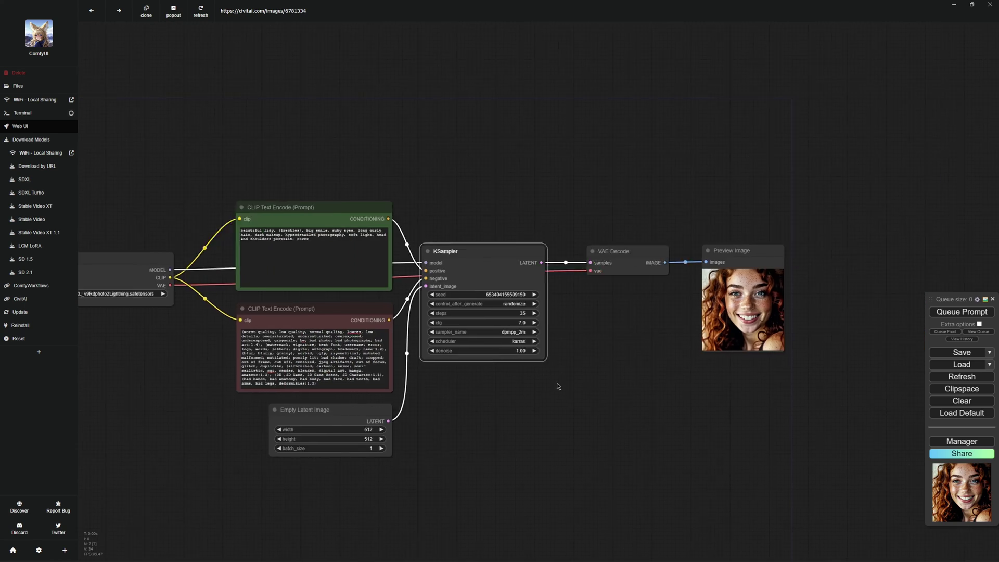
pyautogui.scroll(2, 558, 386)
pyautogui.moveTo(763, 414); pyautogui.dragTo(840, 509)
pyautogui.scroll(-3, 471, 401)
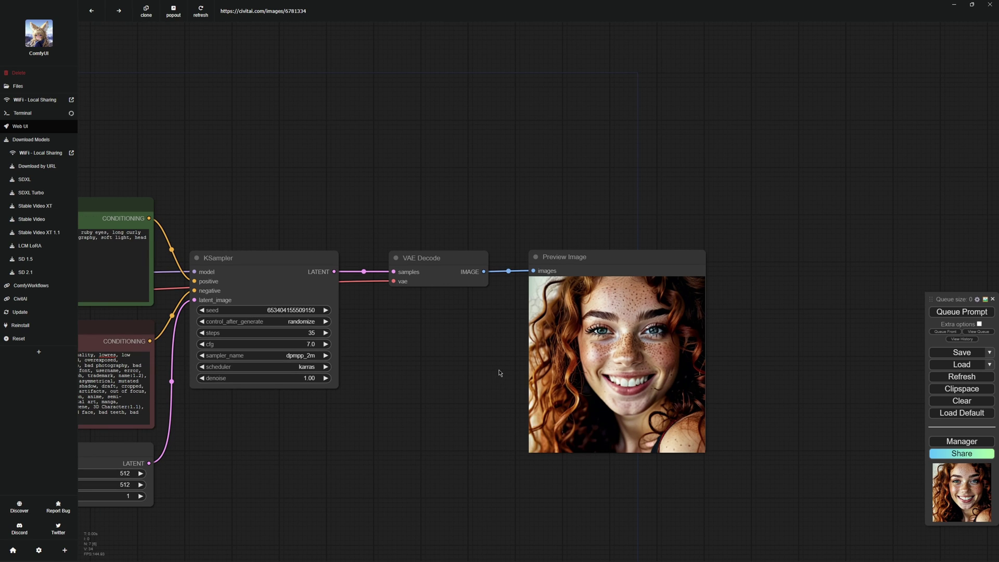
pyautogui.scroll(-3, 499, 359)
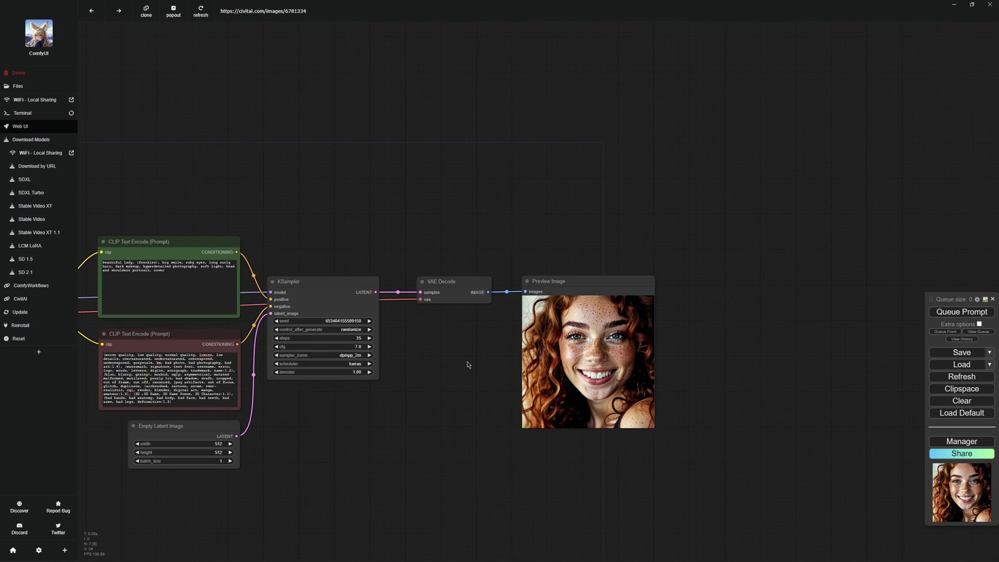
pyautogui.hscroll(-1, 488, 363)
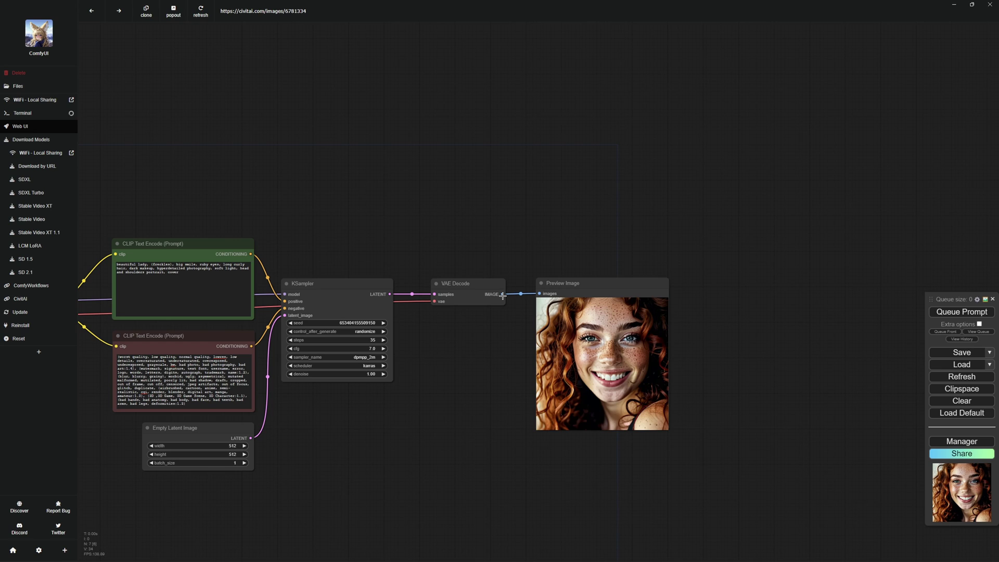
# Step: Attach an Upscale Image By node, found by searching 'upscale', to VAE Decode's IMAGE output
pyautogui.moveTo(504, 295); pyautogui.dragTo(536, 229)
pyautogui.click(543, 233)
pyautogui.click(558, 246)
pyautogui.write('upscale')
pyautogui.press('Return')
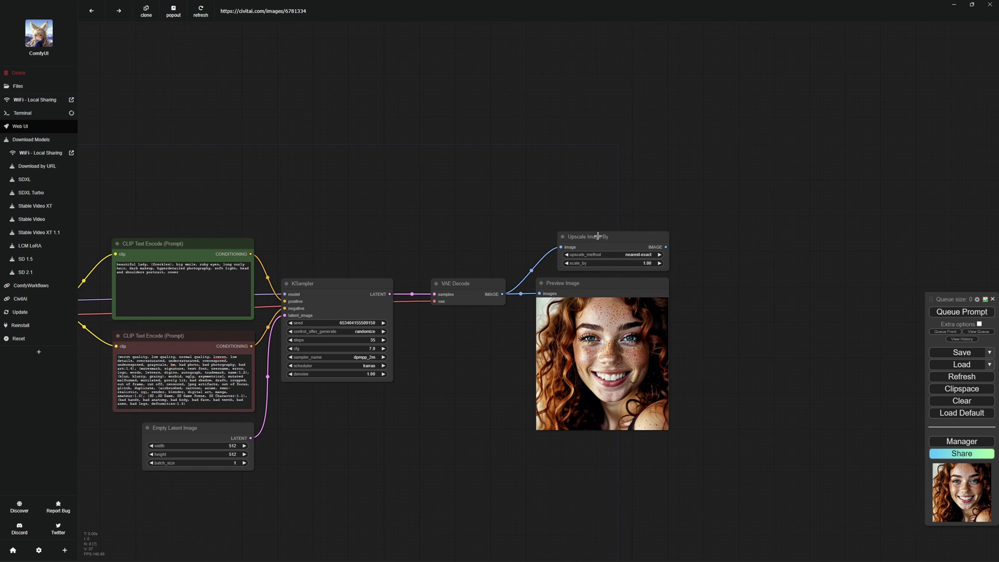
pyautogui.click(597, 237)
pyautogui.moveTo(597, 237)
pyautogui.mouseDown()
pyautogui.moveTo(566, 219)
pyautogui.moveTo(577, 235)
pyautogui.mouseUp()
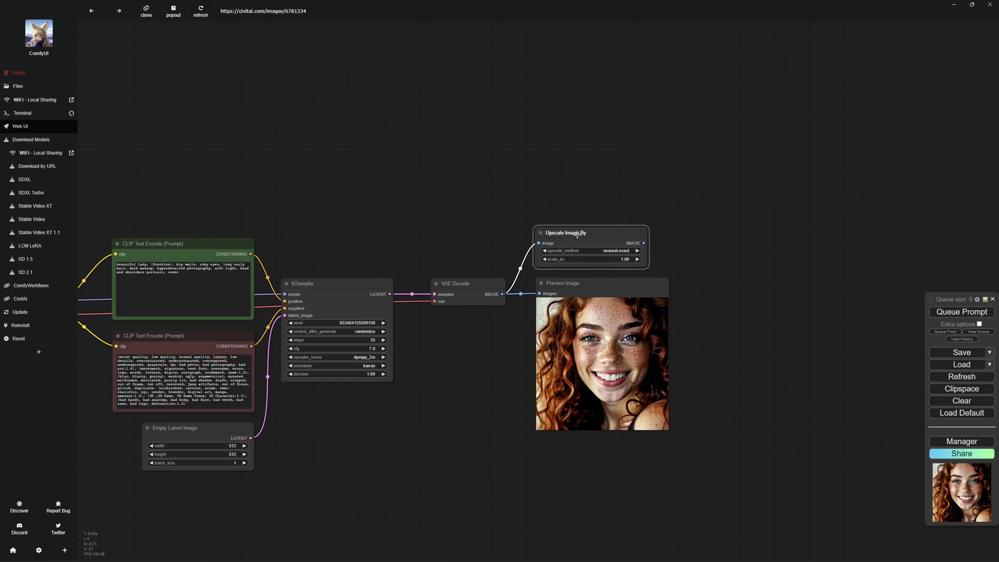
# Step: Set scale_by to 2 and route the upscaled image into a new Preview Image
pyautogui.click(626, 259)
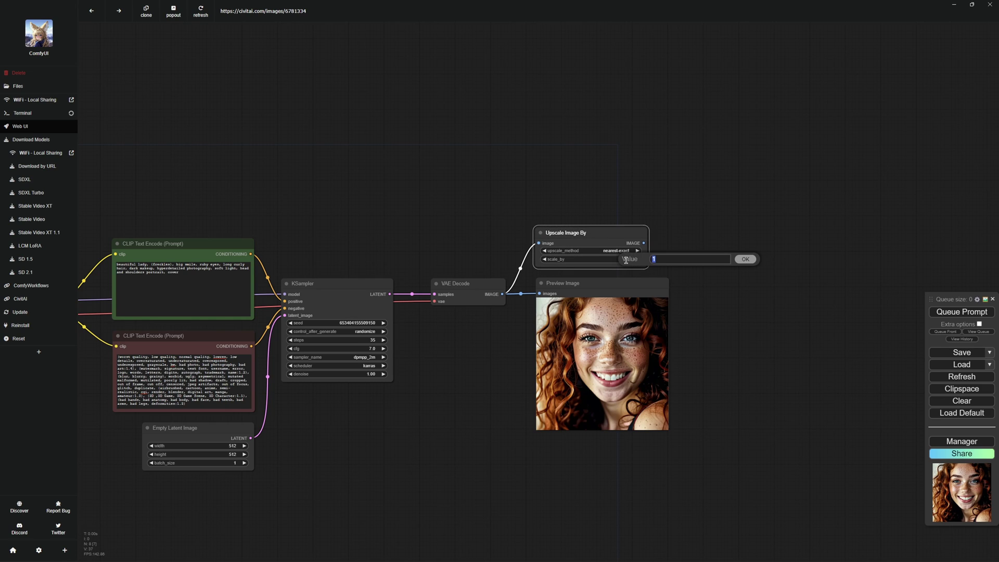
pyautogui.click(664, 266)
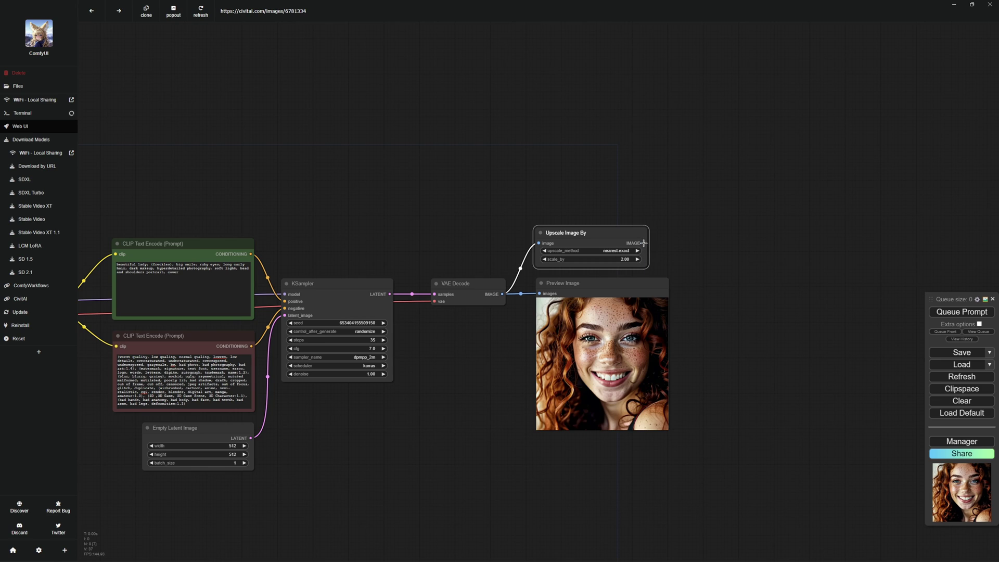
pyautogui.moveTo(644, 243); pyautogui.dragTo(730, 291)
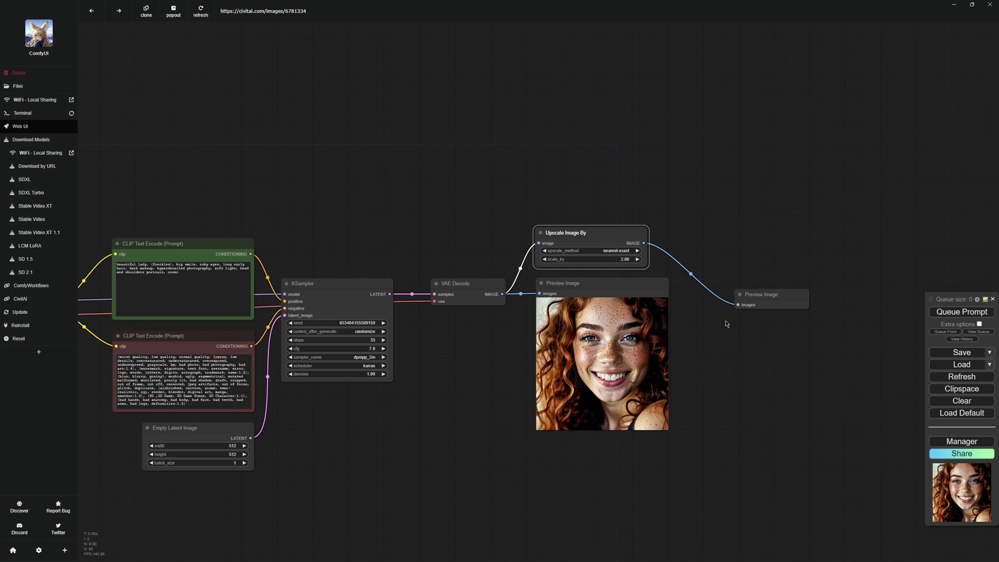
pyautogui.moveTo(754, 297); pyautogui.dragTo(709, 287)
# Step: Regenerate the portrait with Ctrl+Enter and enlarge the upscaled image preview
pyautogui.hotkey('ctrl', 'Return')
pyautogui.scroll(-2, 750, 364)
pyautogui.scroll(2, 771, 440)
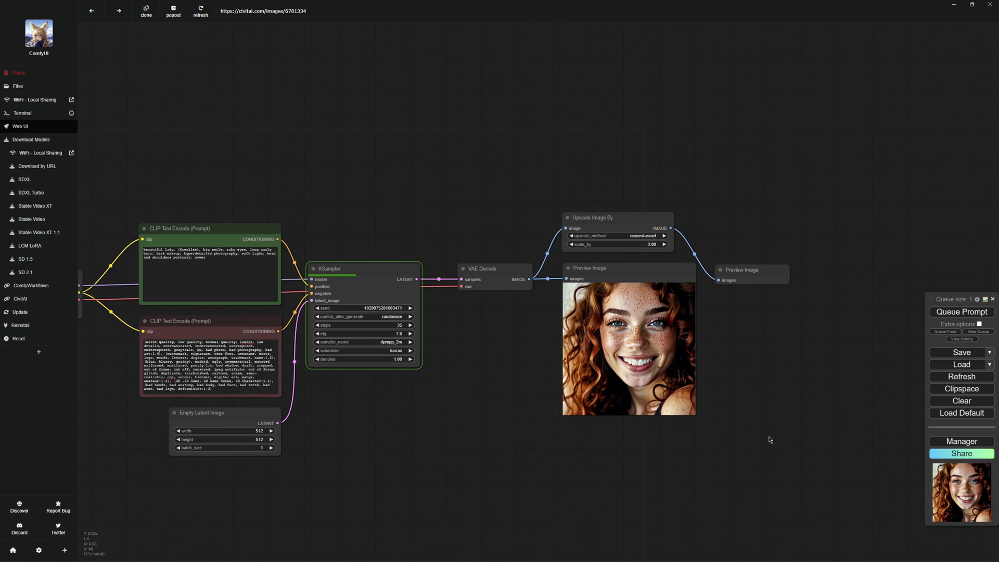
pyautogui.scroll(-1, 448, 475)
pyautogui.moveTo(448, 474); pyautogui.dragTo(539, 430)
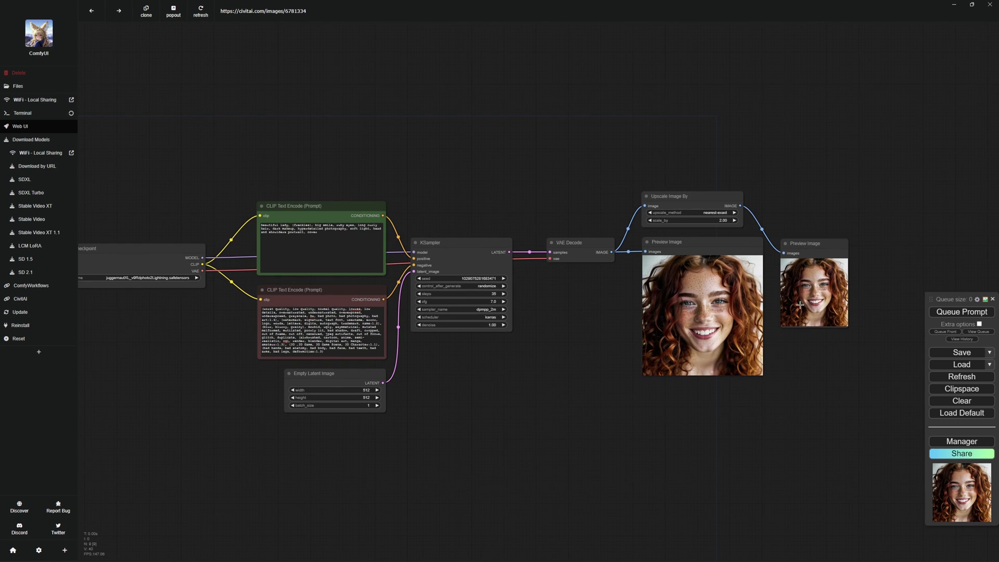
pyautogui.moveTo(849, 336); pyautogui.dragTo(926, 408)
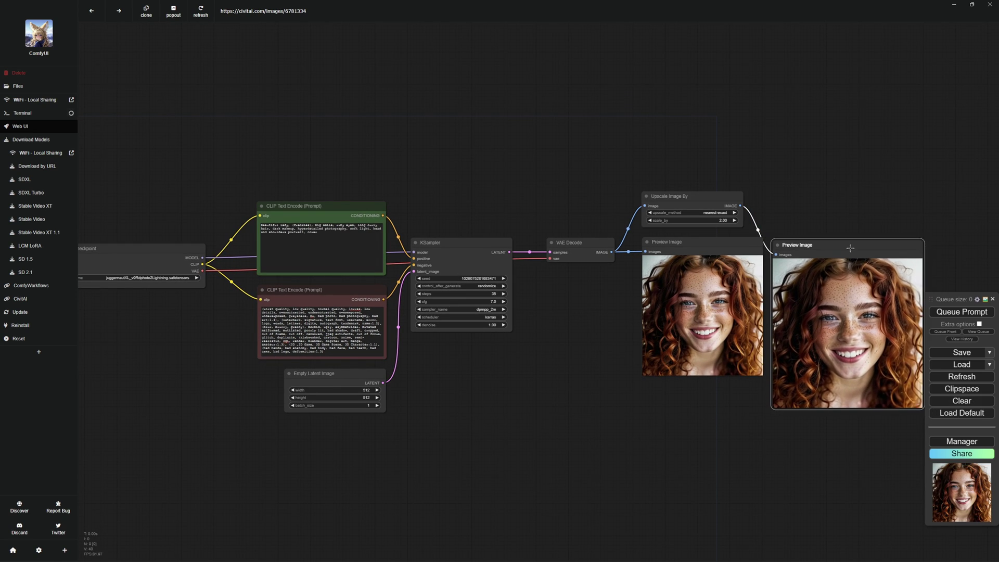
pyautogui.scroll(2, 704, 405)
pyautogui.moveTo(704, 405); pyautogui.dragTo(628, 383)
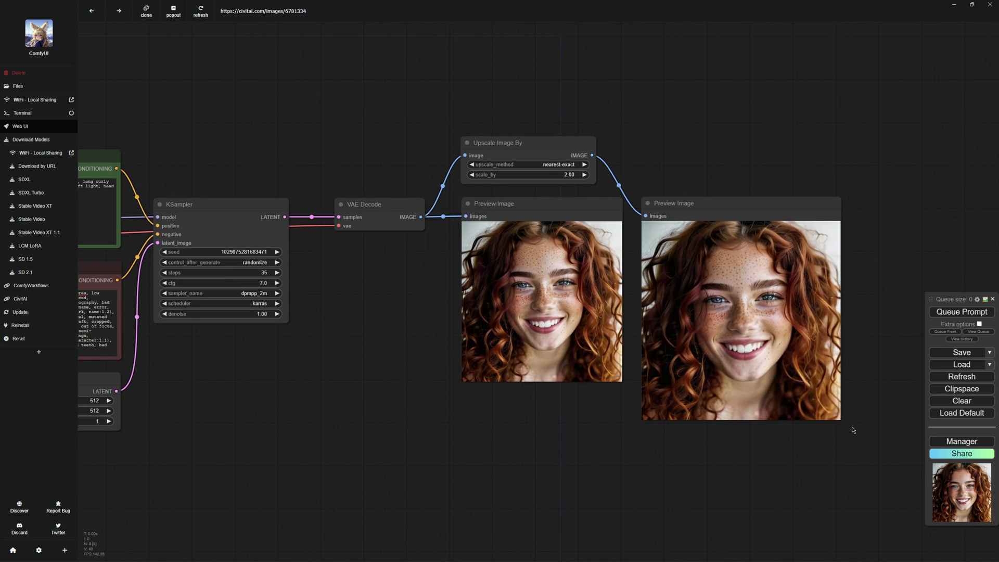
pyautogui.scroll(-2, 373, 364)
pyautogui.moveTo(373, 364); pyautogui.dragTo(671, 420)
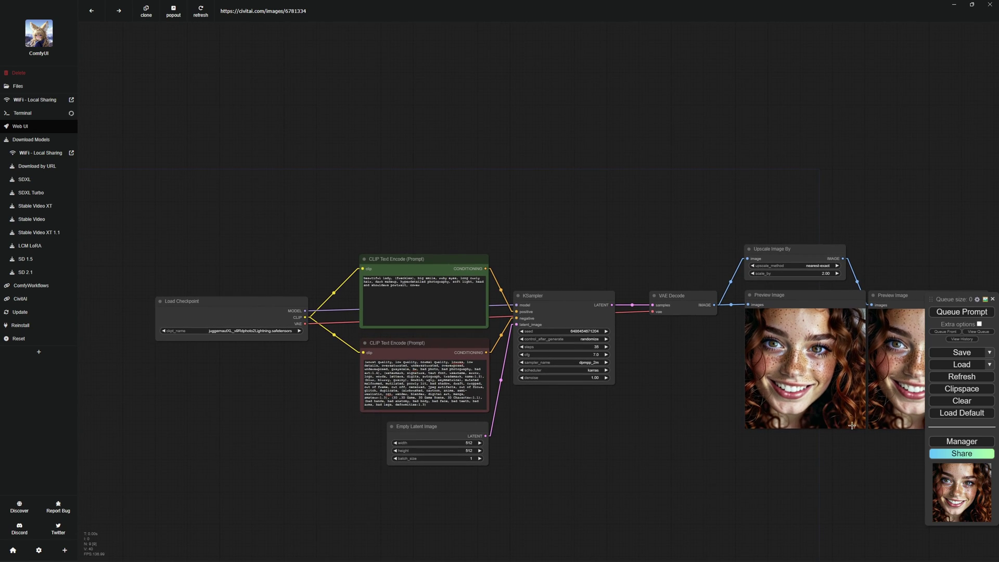
# Step: Set Link Render Mode to Straight in ComfyUI's settings
pyautogui.click(978, 299)
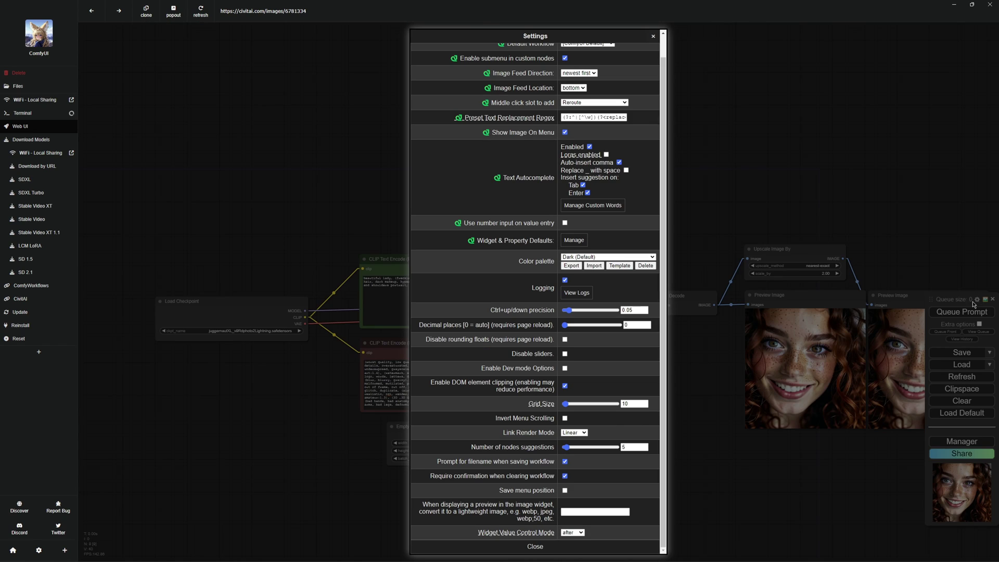
pyautogui.click(574, 432)
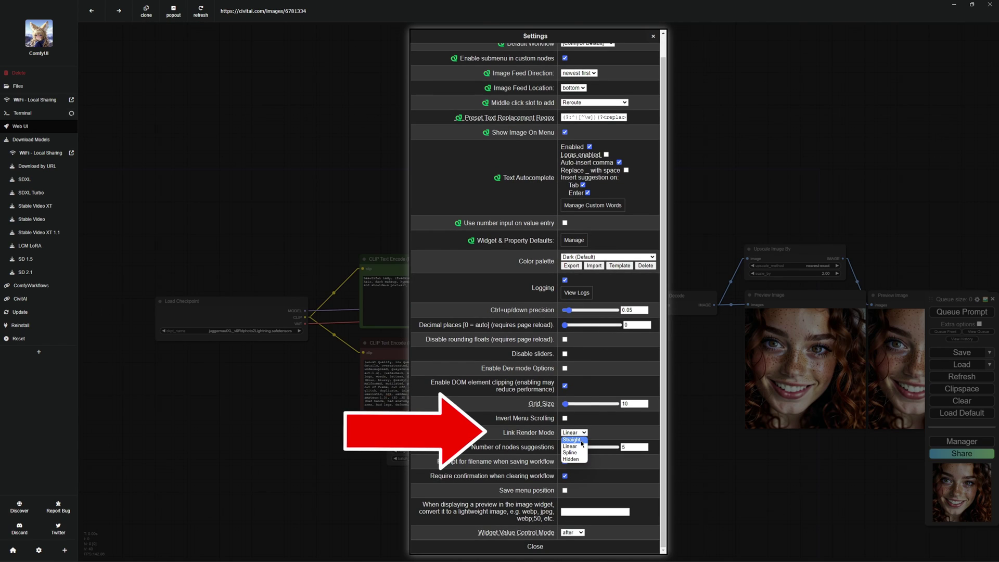
pyautogui.click(591, 546)
pyautogui.moveTo(649, 476); pyautogui.dragTo(622, 413)
pyautogui.rightClick(134, 175)
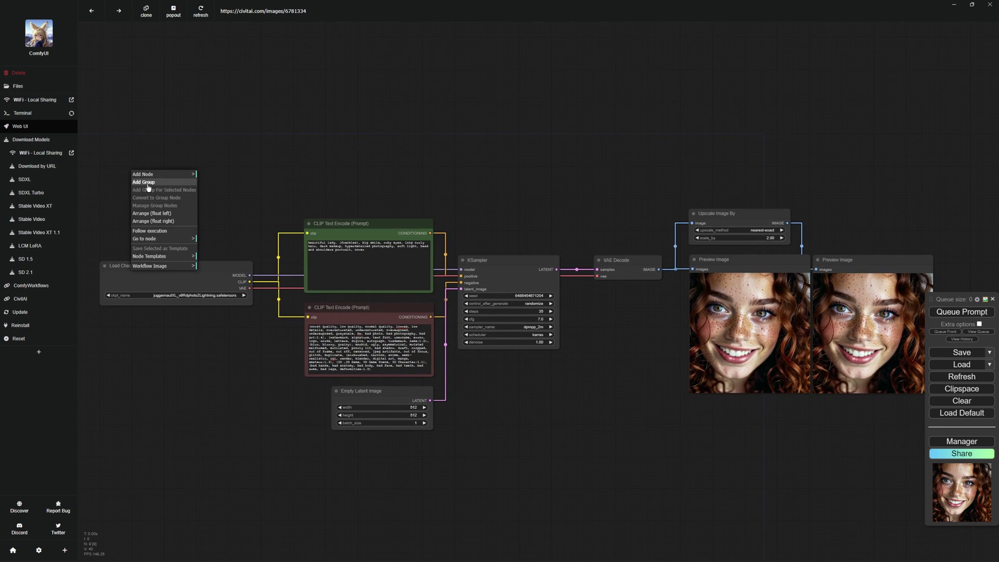
# Step: Add a group enclosing all workflow nodes and fit it to them
pyautogui.click(145, 182)
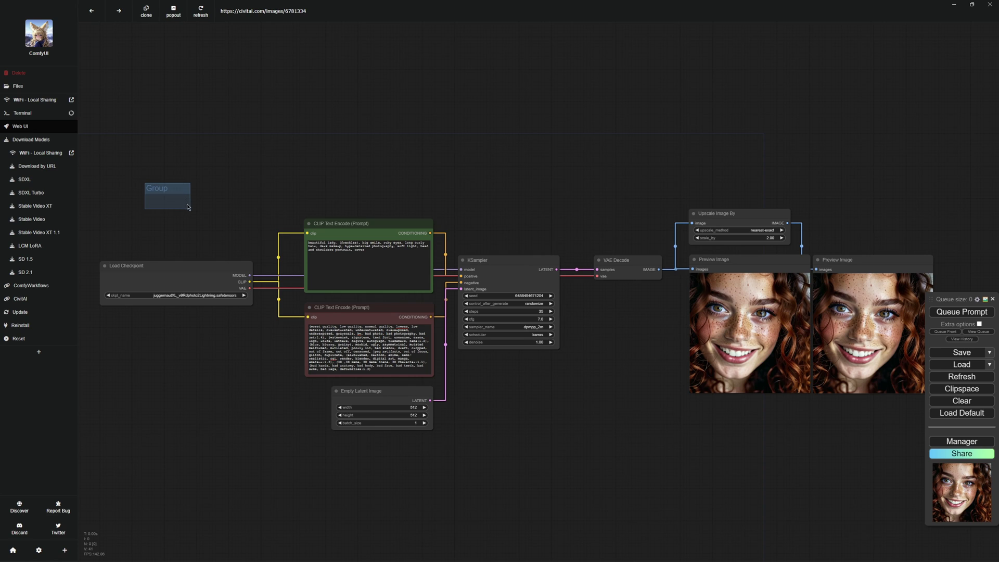
pyautogui.moveTo(189, 209); pyautogui.dragTo(895, 482)
pyautogui.rightClick(588, 393)
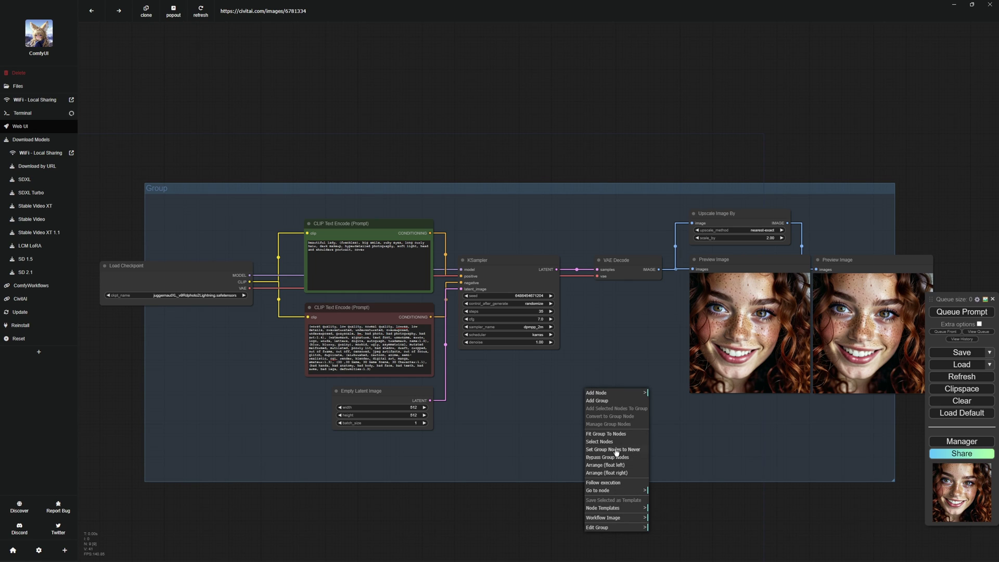
pyautogui.click(604, 434)
pyautogui.rightClick(569, 404)
pyautogui.click(577, 538)
pyautogui.click(636, 535)
pyautogui.click(679, 545)
# Step: Color the group yellow and title it 'Group 1'
pyautogui.rightClick(233, 208)
pyautogui.click(257, 344)
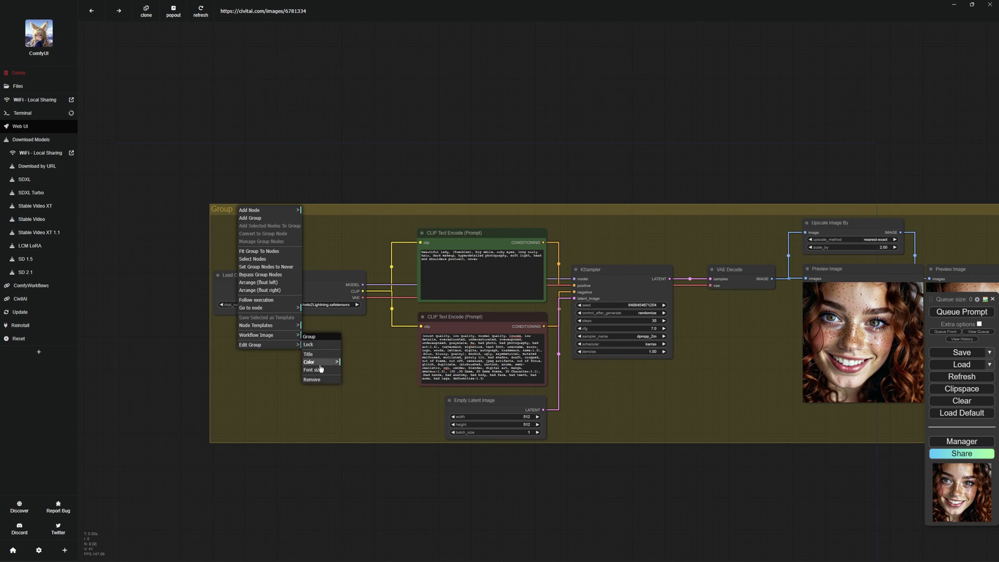
pyautogui.click(324, 336)
pyautogui.write('1')
pyautogui.press('Return')
pyautogui.scroll(-1, 830, 448)
pyautogui.scroll(1, 830, 448)
# Step: Copy all nine nodes and paste the duplicate graph just below Group 1
pyautogui.moveTo(865, 467); pyautogui.dragTo(234, 215)
pyautogui.hotkey('ctrl', 'c')
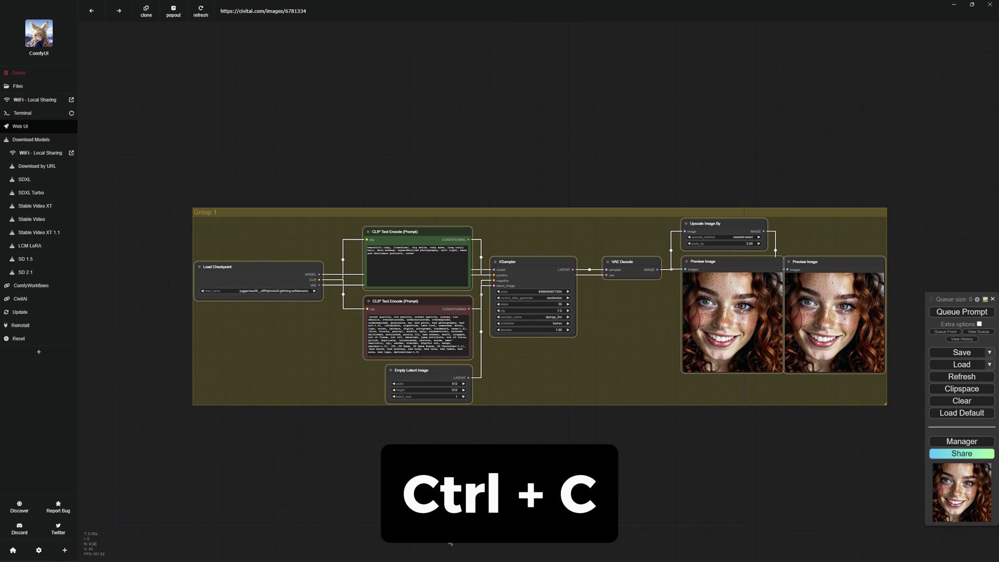
pyautogui.moveTo(450, 543); pyautogui.dragTo(488, 354)
pyautogui.hotkey('ctrl', 'v')
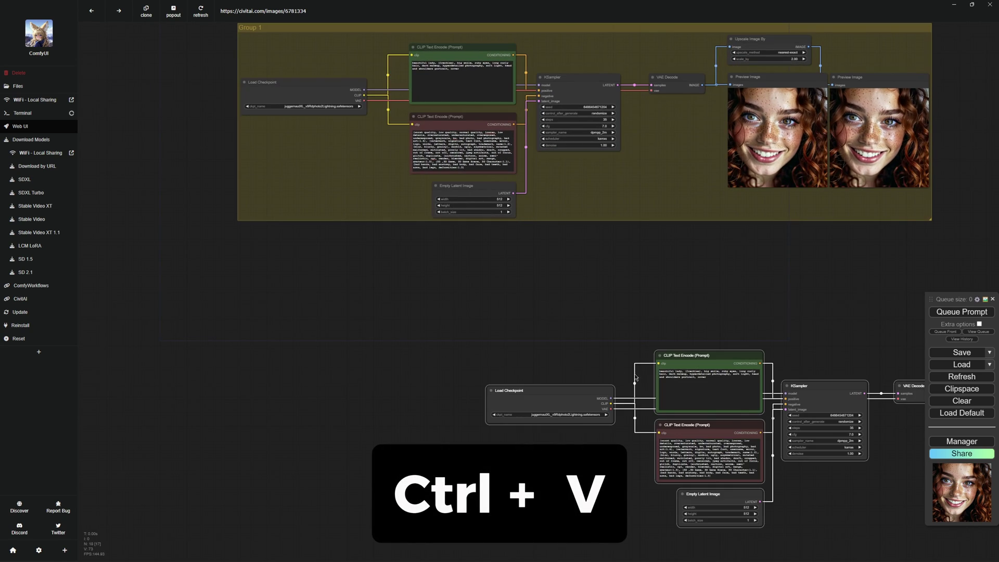
pyautogui.scroll(-2, 685, 338)
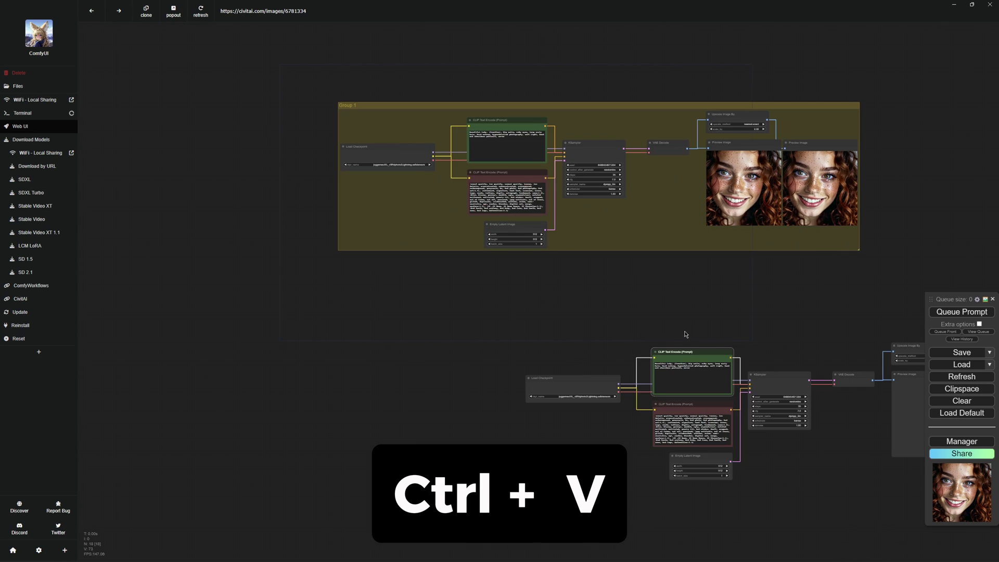
pyautogui.moveTo(588, 356); pyautogui.dragTo(401, 275)
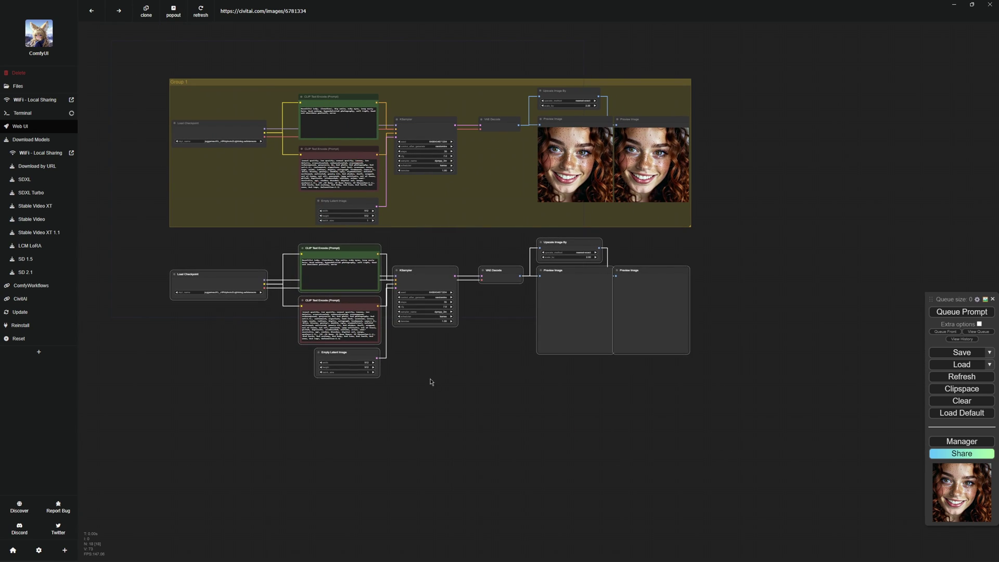
pyautogui.moveTo(431, 377); pyautogui.dragTo(534, 392)
pyautogui.moveTo(281, 259); pyautogui.dragTo(831, 555)
# Step: Enclose the selected nodes in a new group and give the lower group the cyan colour
pyautogui.hotkey('ctrl', 'g')
pyautogui.rightClick(346, 276)
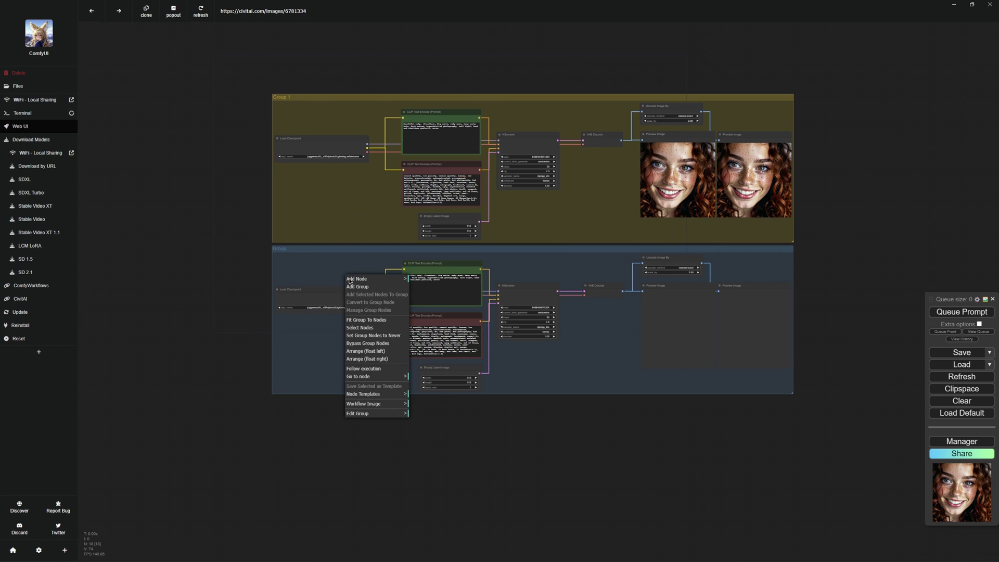
pyautogui.click(382, 414)
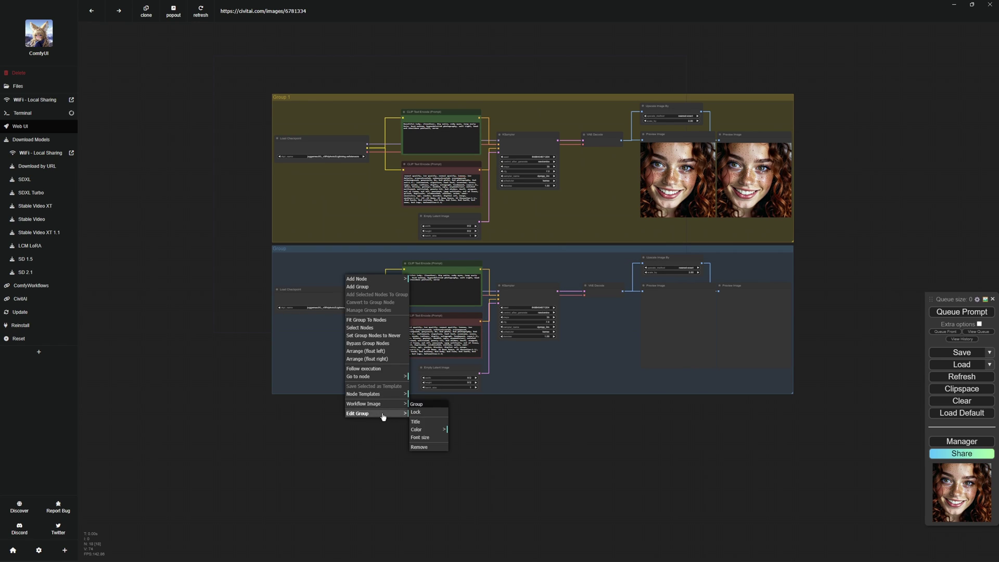
pyautogui.click(438, 430)
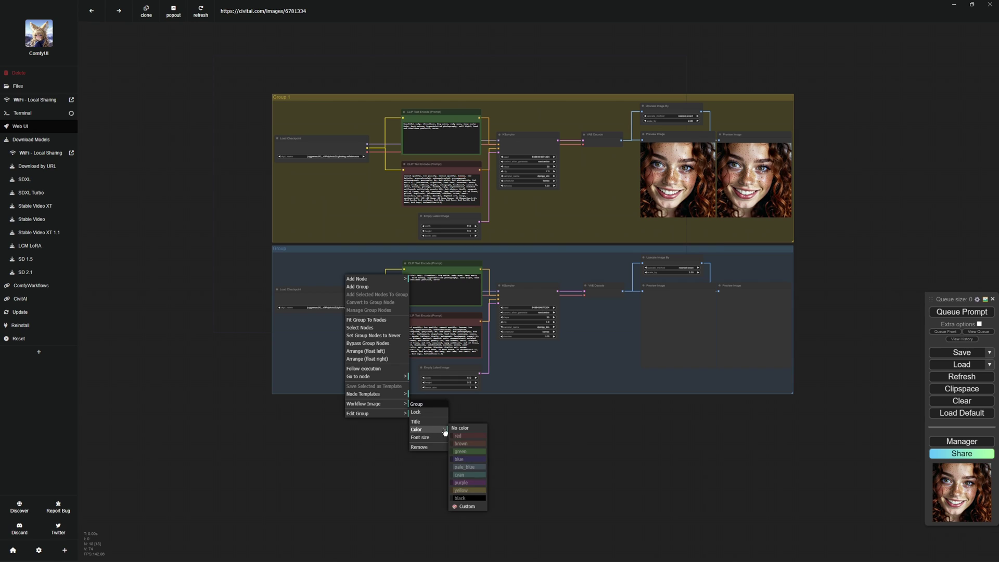
pyautogui.click(468, 476)
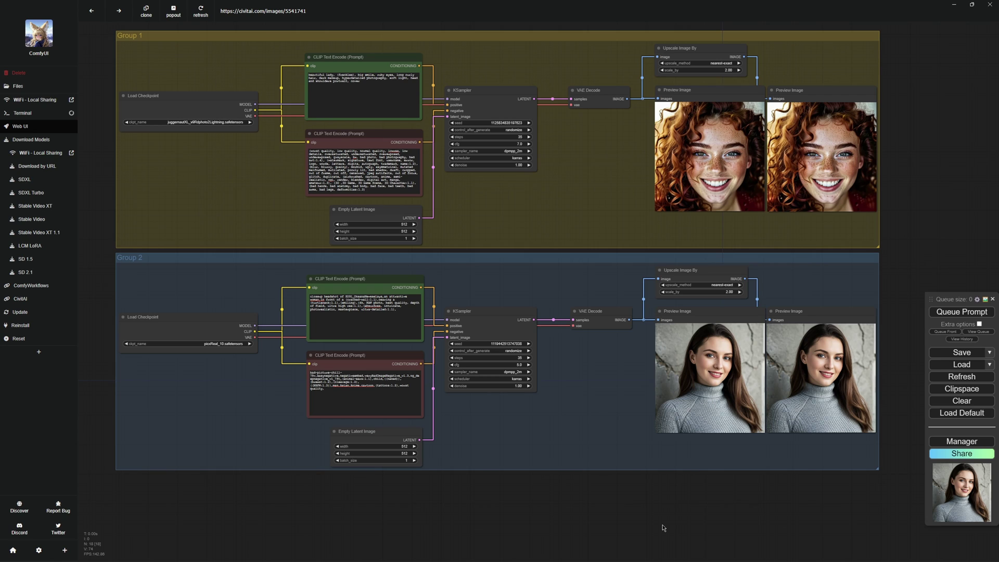
pyautogui.scroll(1, 664, 527)
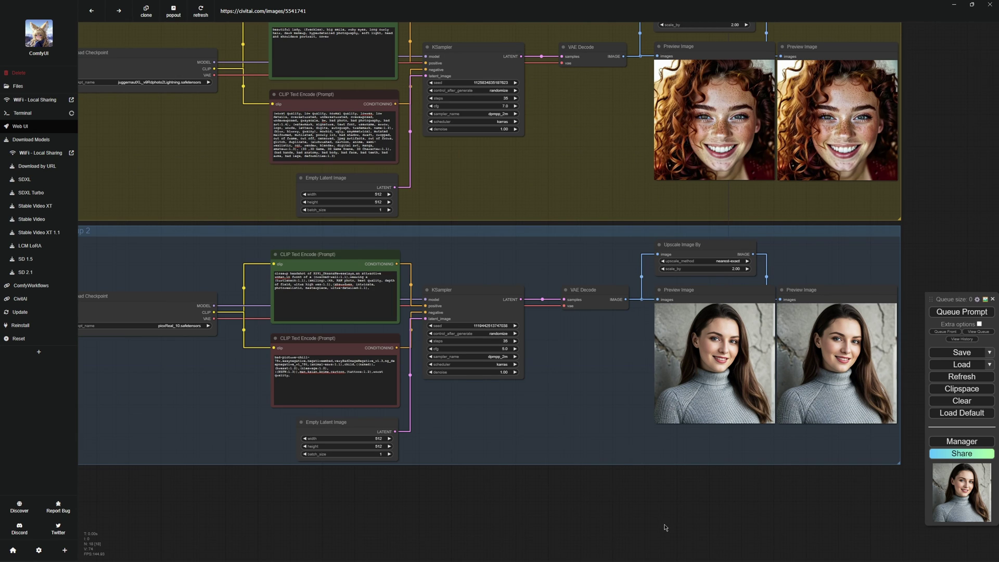
pyautogui.scroll(-1, 664, 528)
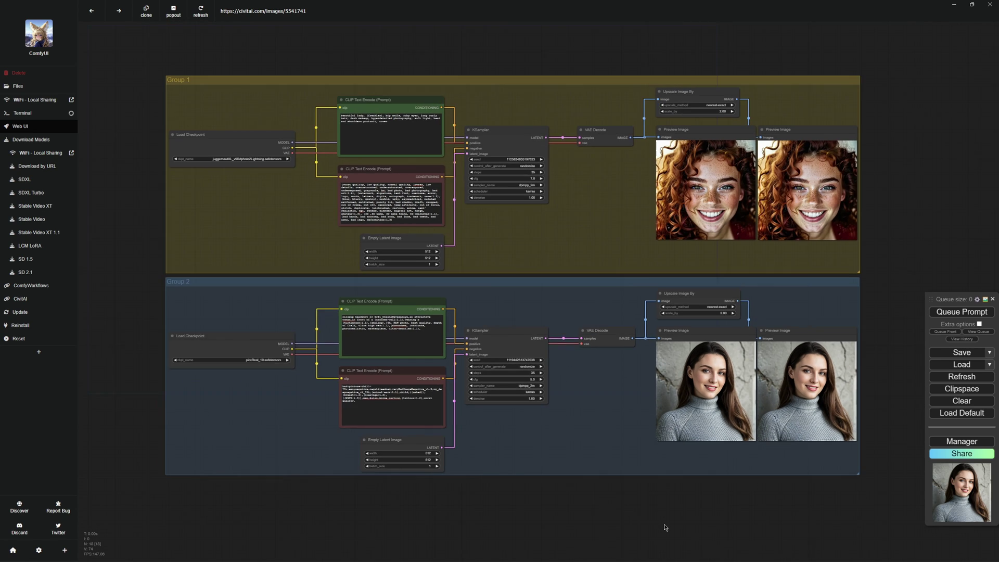
# Step: Bypass Group 1's nodes, queue a new Group 2 portrait, then set Group 1's nodes to Always
pyautogui.rightClick(588, 200)
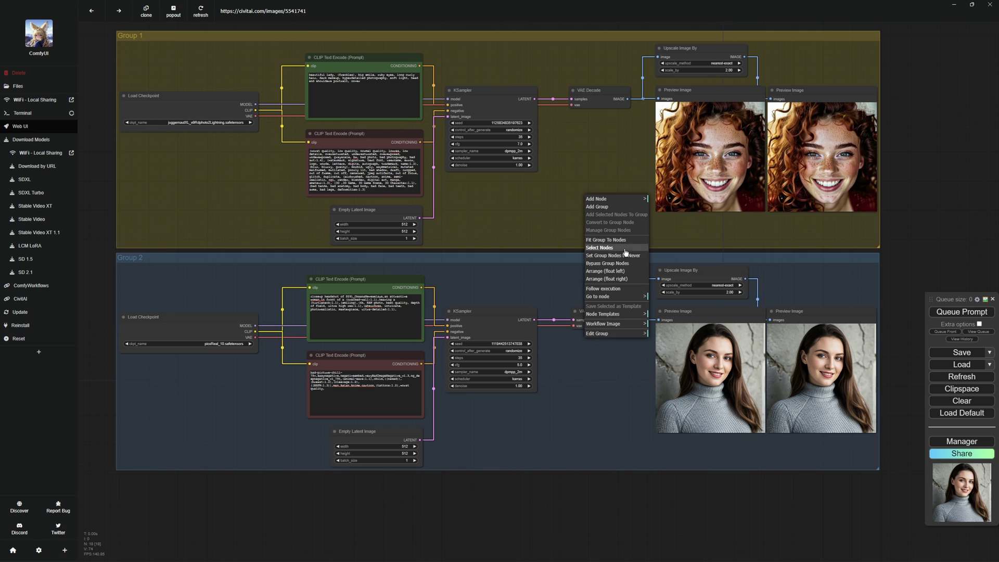
pyautogui.click(622, 267)
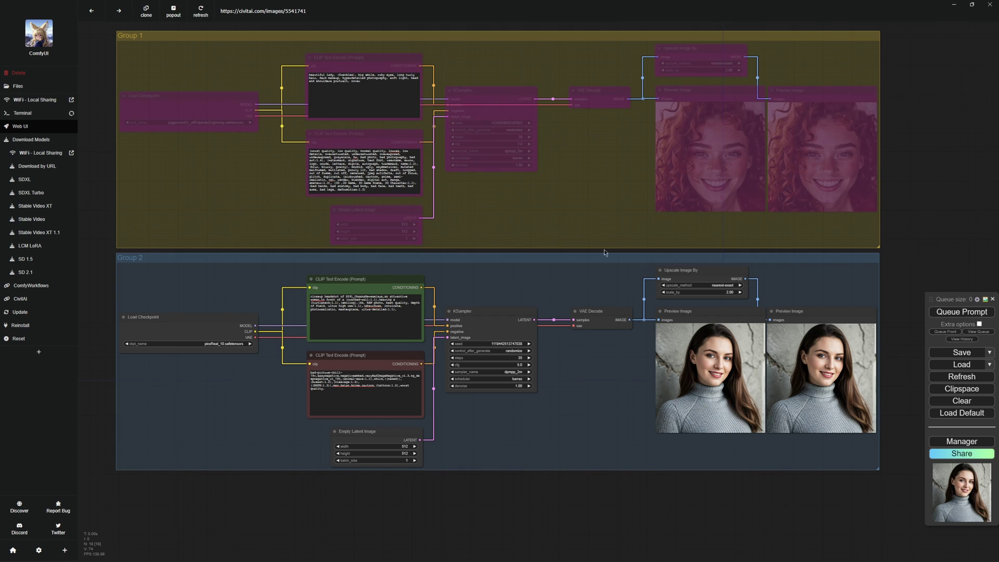
pyautogui.click(962, 311)
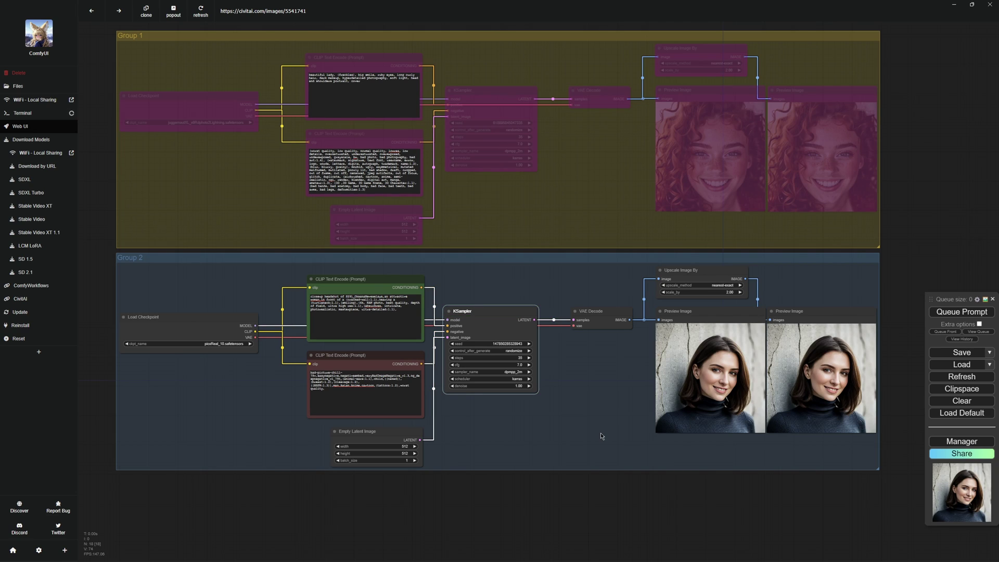
pyautogui.rightClick(559, 188)
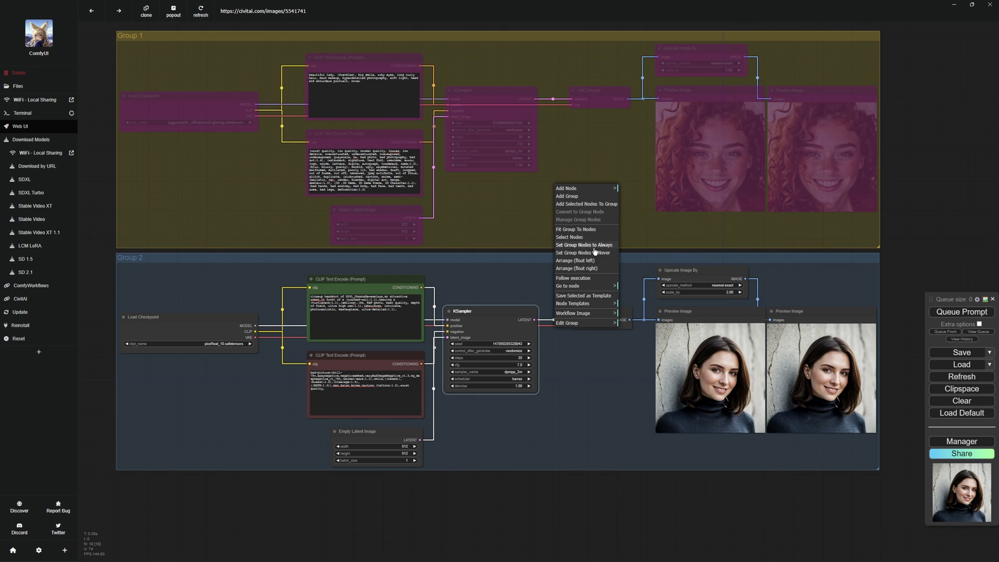
pyautogui.click(600, 245)
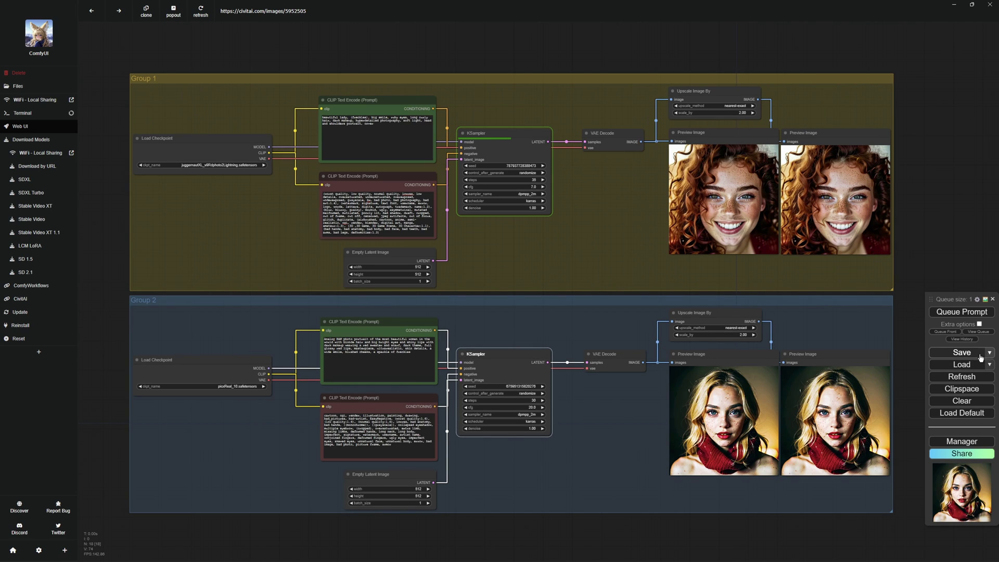
# Step: Save to workflows under the name 'workflow', then load a saved workflow from Load's list
pyautogui.click(989, 353)
pyautogui.click(975, 363)
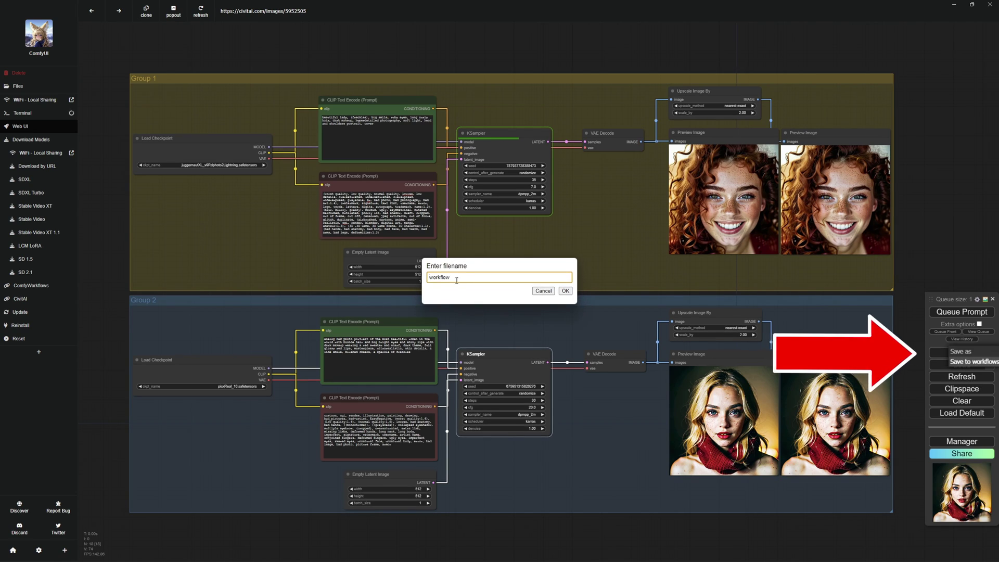
pyautogui.press('Return')
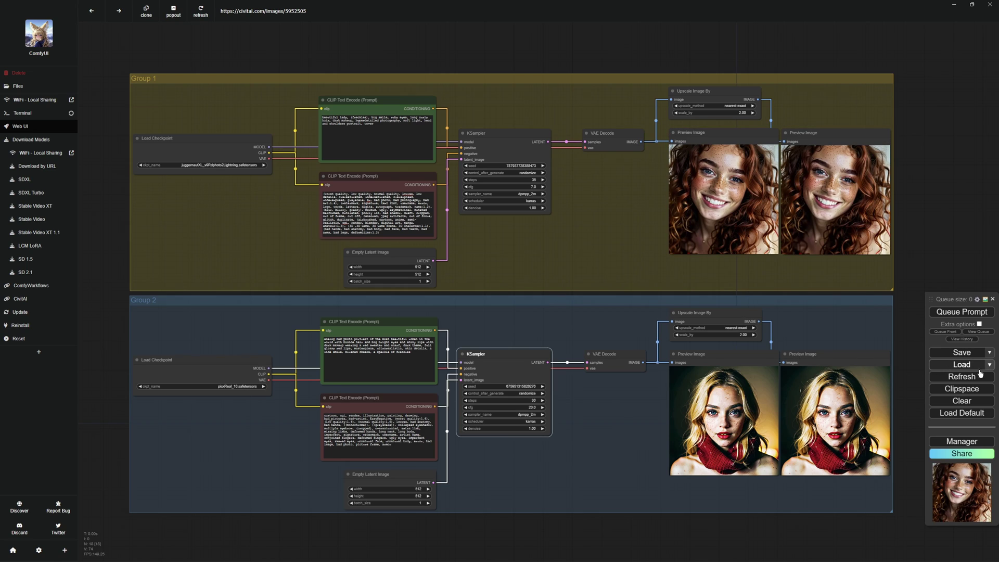
pyautogui.click(989, 365)
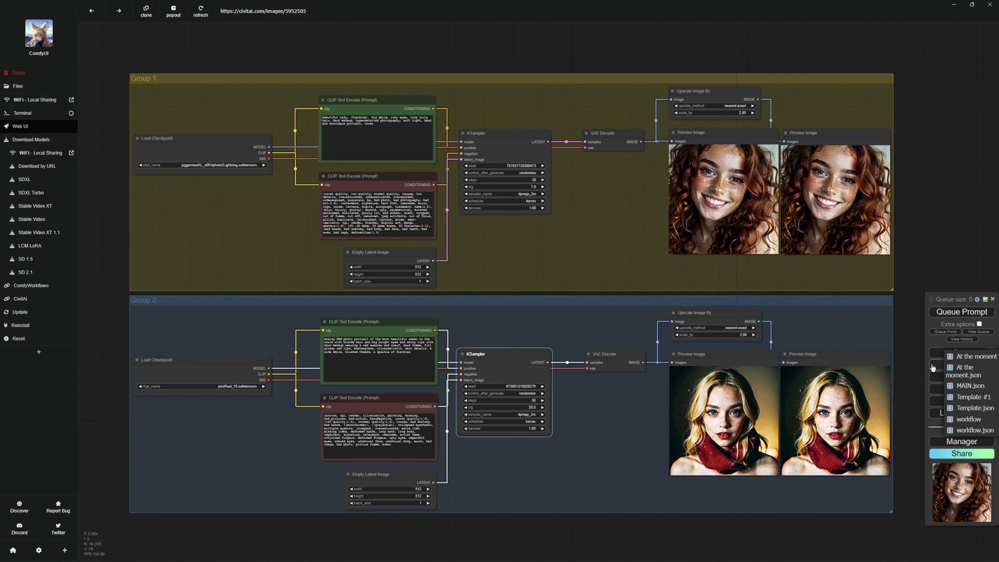
pyautogui.click(997, 372)
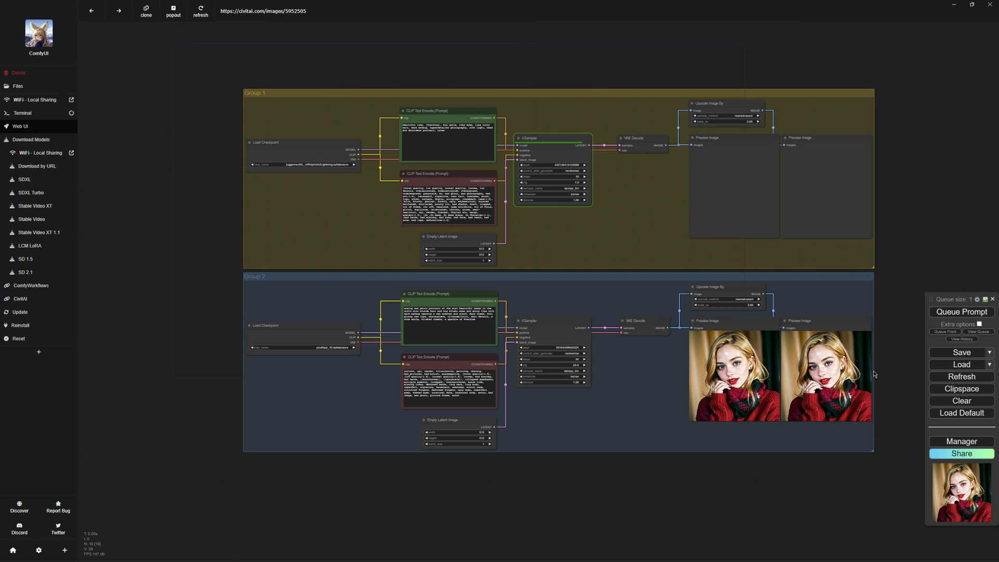
# Step: Open the Manager, then choose to browse for a workflow file from the Load list
pyautogui.click(937, 441)
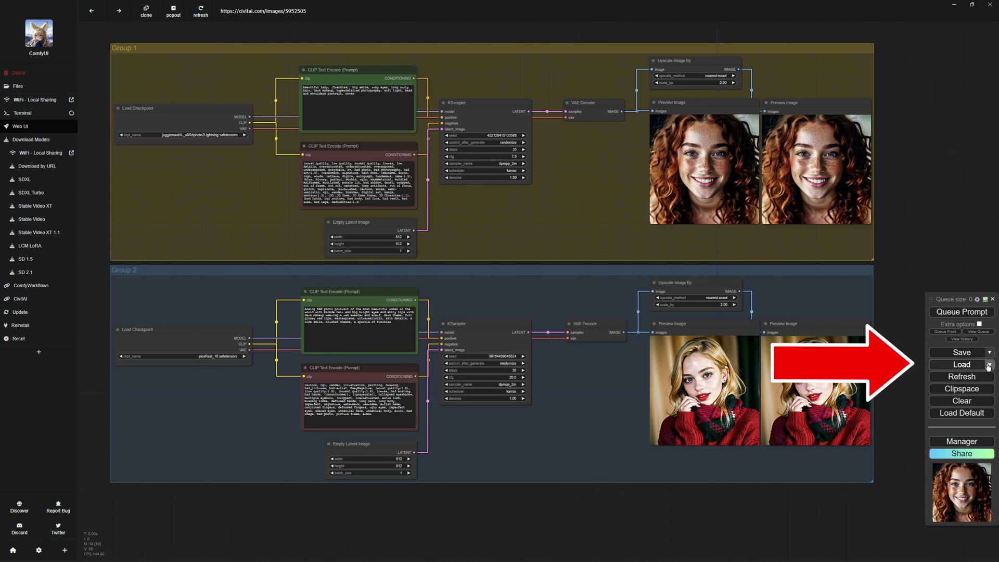
pyautogui.click(930, 360)
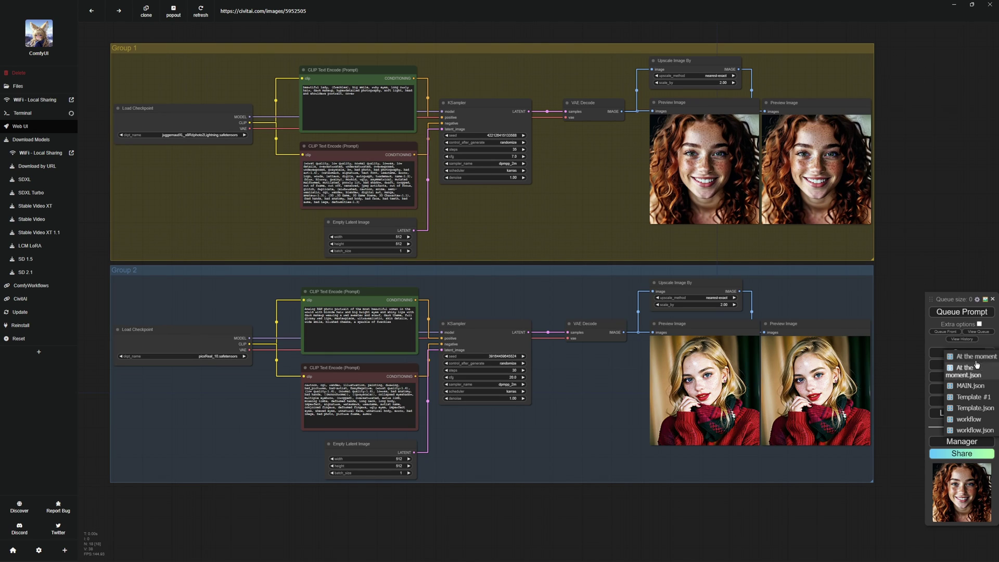
pyautogui.click(932, 368)
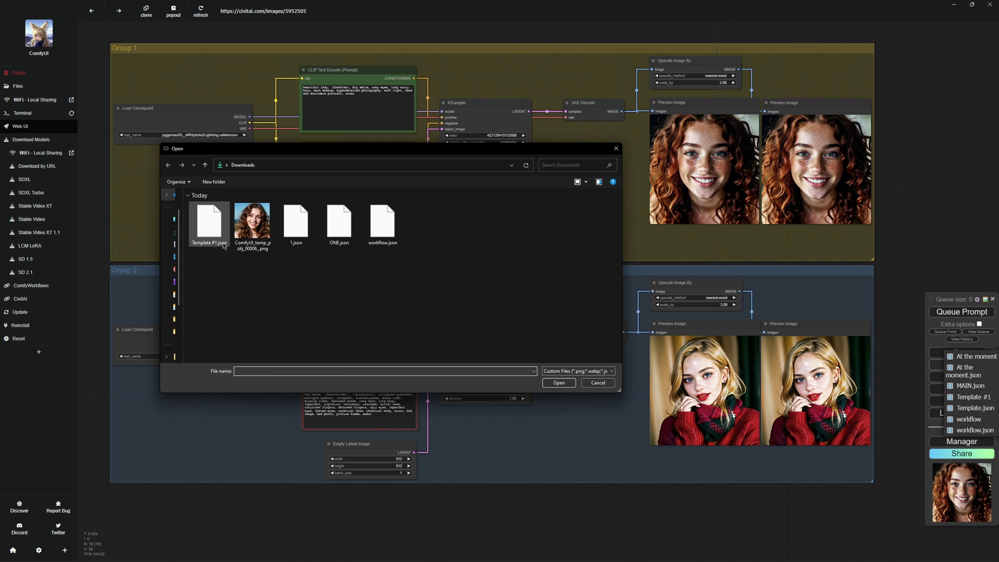
# Step: Open Template #1.json, then scroll through Latest workflows, Trending creators and Latest images
pyautogui.doubleClick(252, 224)
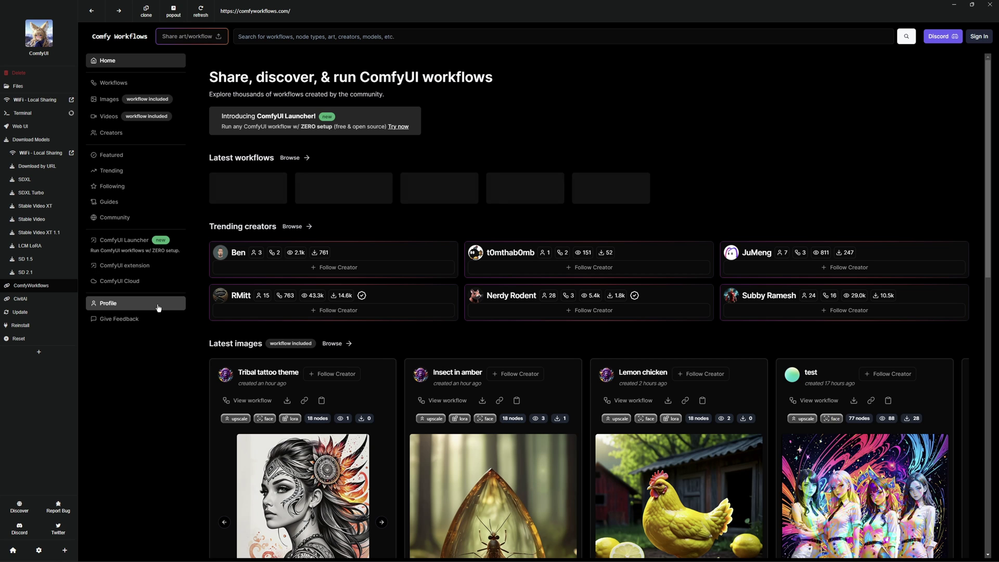
pyautogui.scroll(-2, 392, 189)
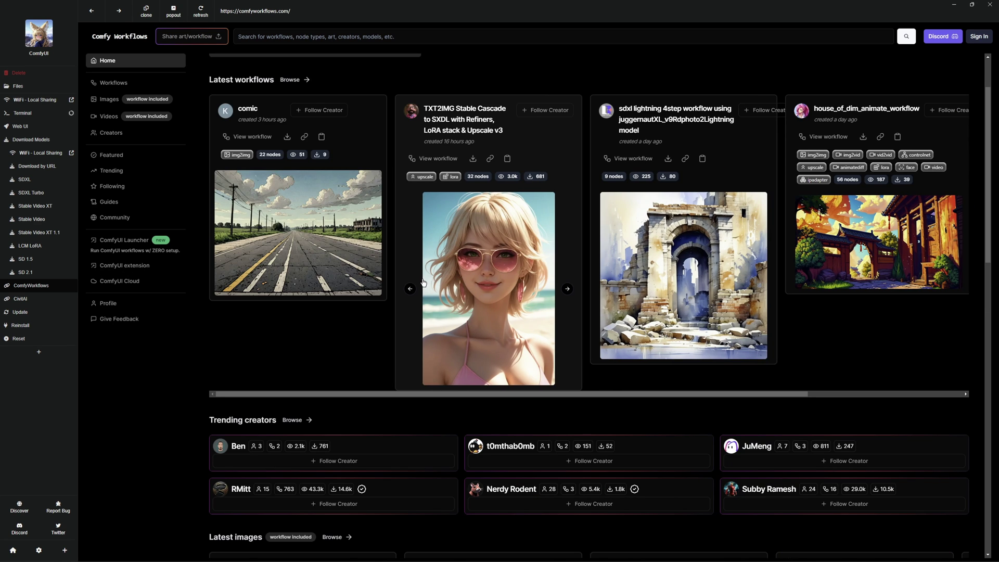
pyautogui.scroll(-7, 499, 279)
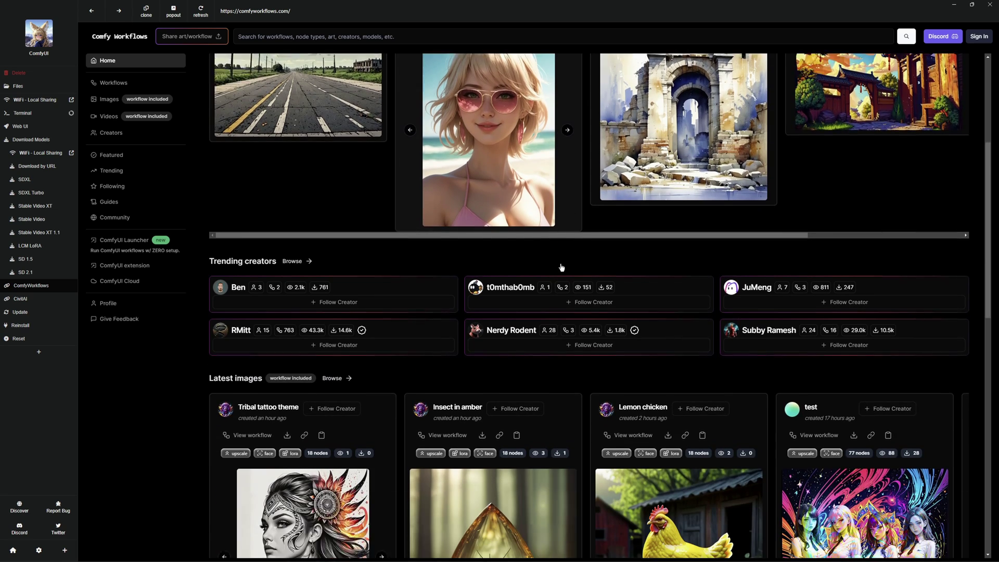
pyautogui.scroll(-3, 562, 294)
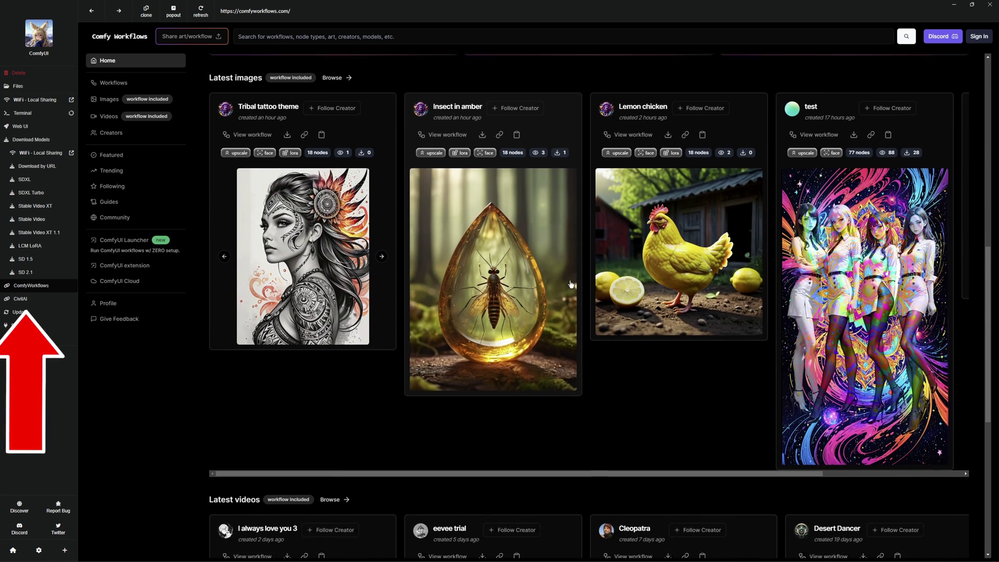